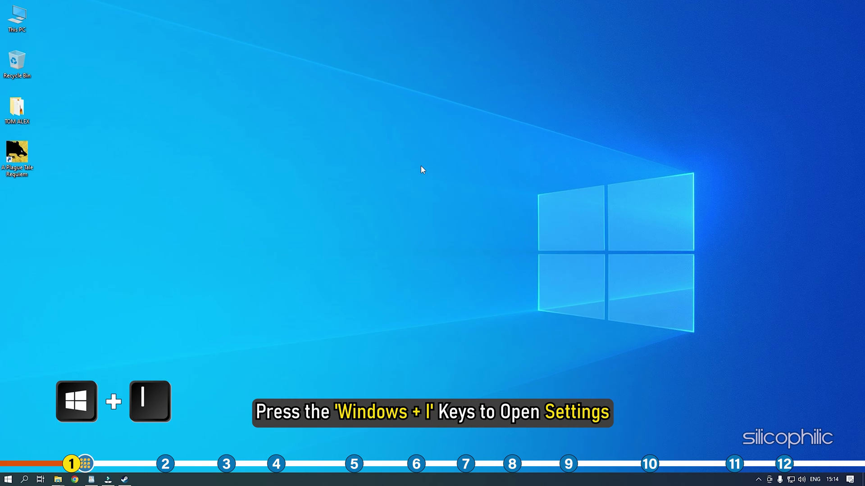
- Go to System > Display in Windows Settings and open the Graphics settings page
key(super+i)
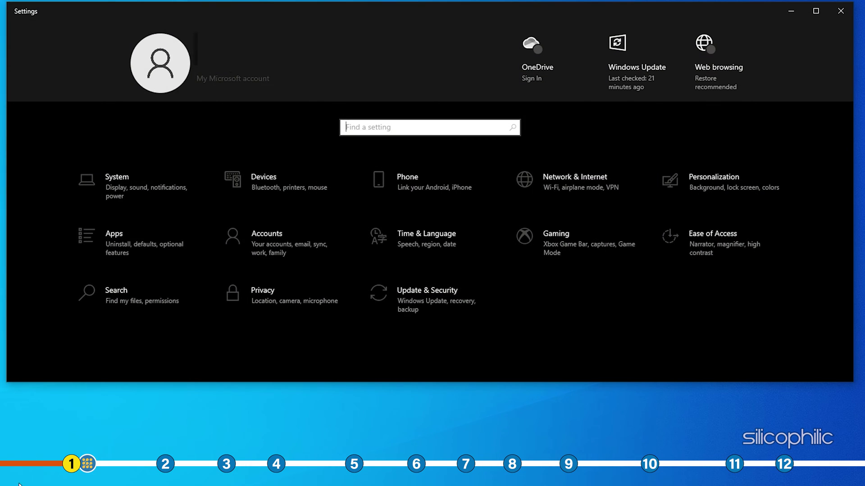
click(133, 175)
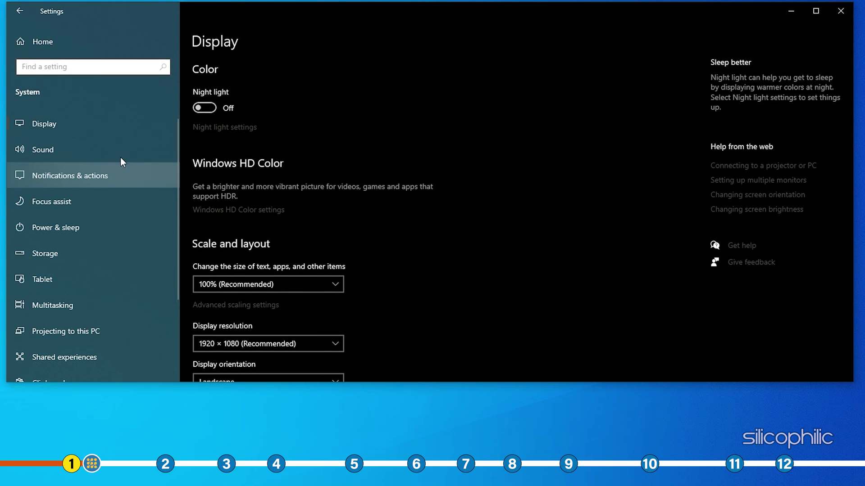
click(69, 122)
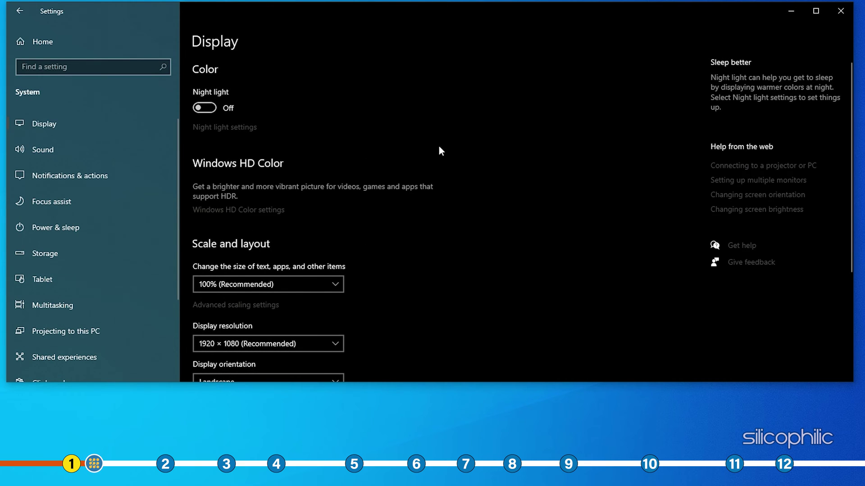
scroll(495, 150, down, 5)
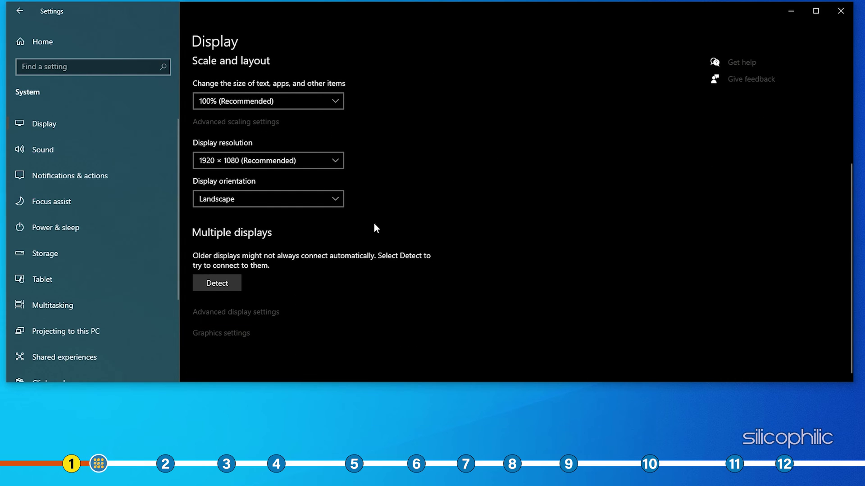
click(236, 334)
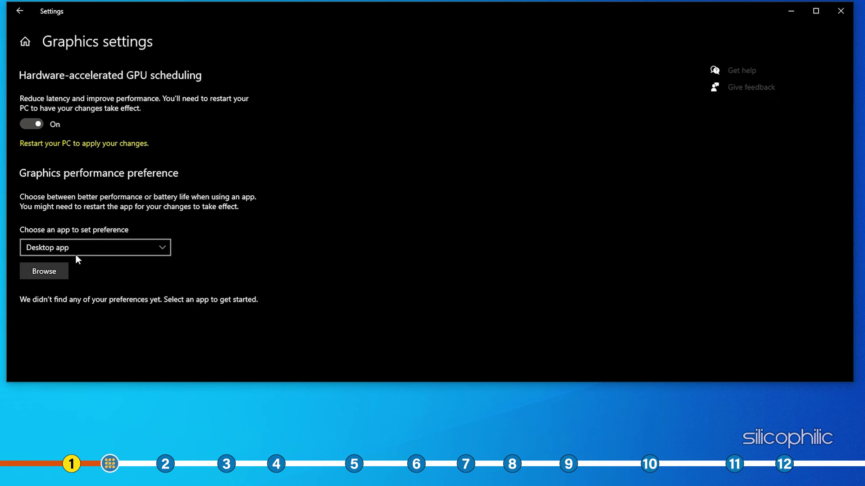
- Browse to C:\Program Files (x86)\Steam\steamapps to pick a program
click(58, 273)
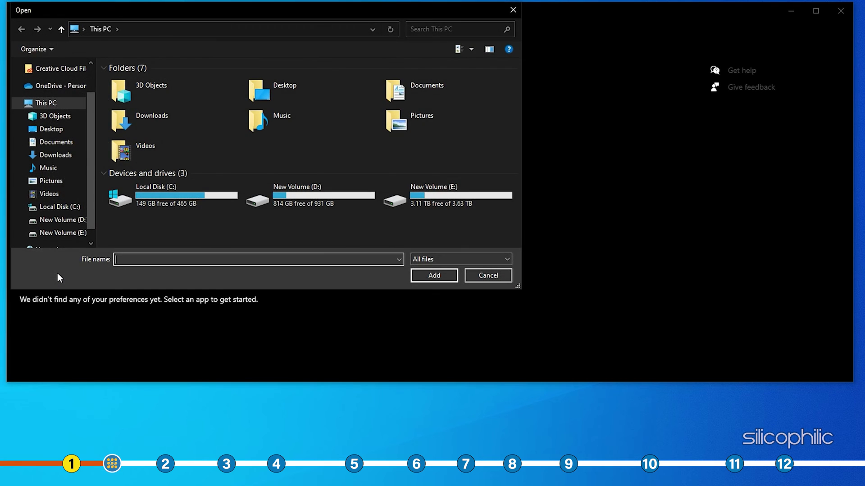
click(210, 200)
double_click(210, 199)
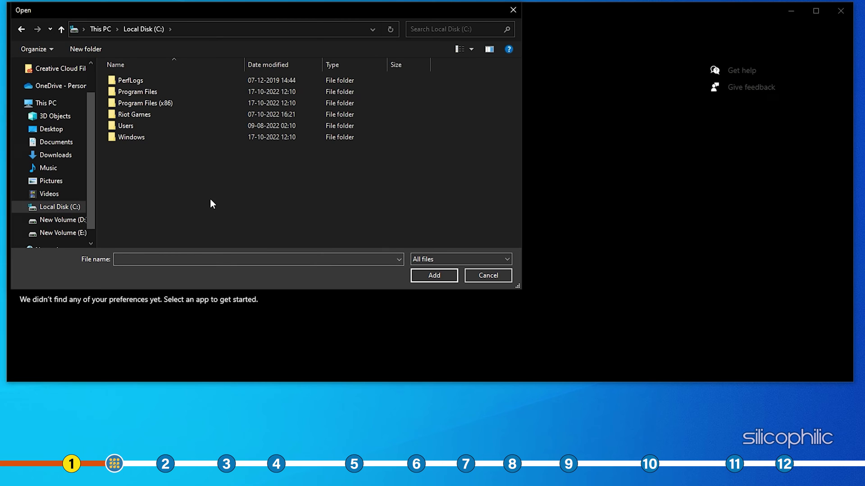
double_click(175, 103)
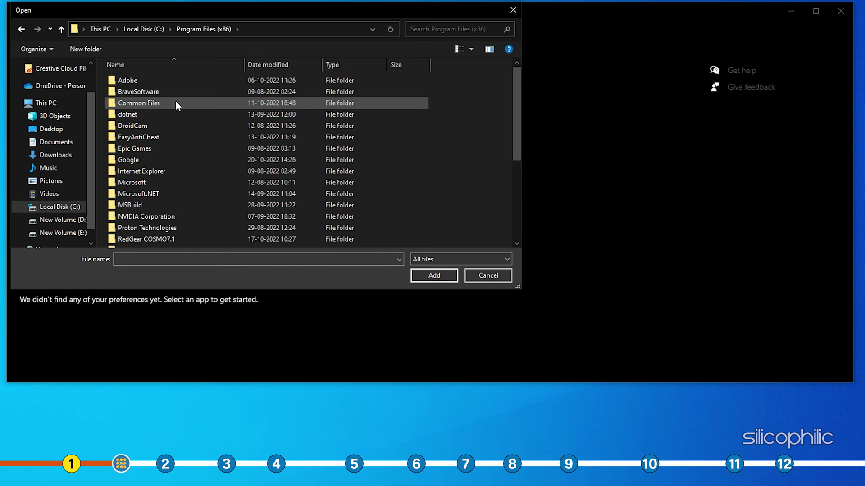
scroll(175, 101, down, 4)
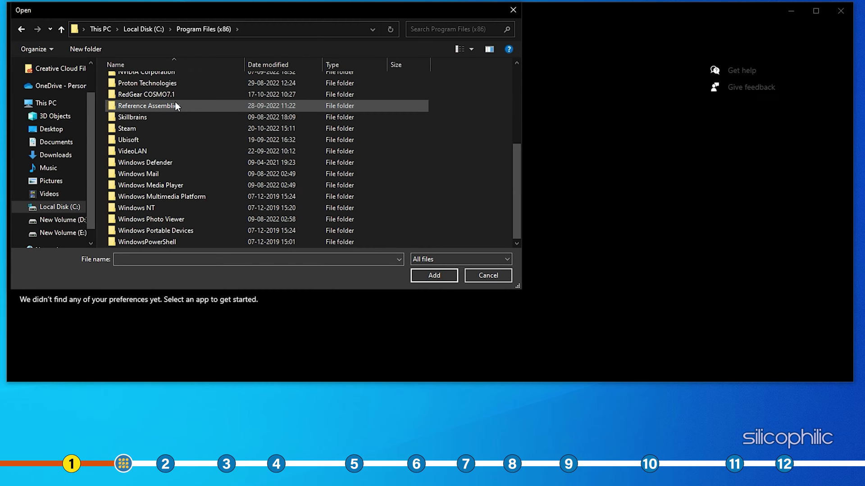
double_click(134, 128)
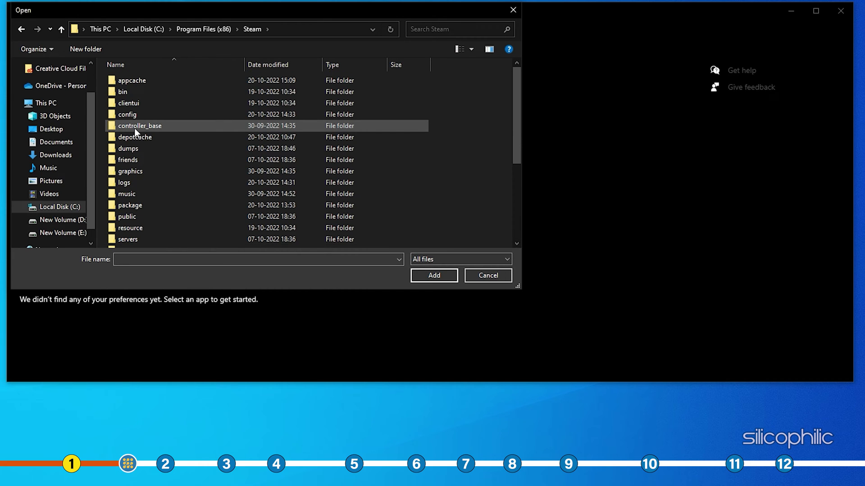
scroll(135, 128, down, 4)
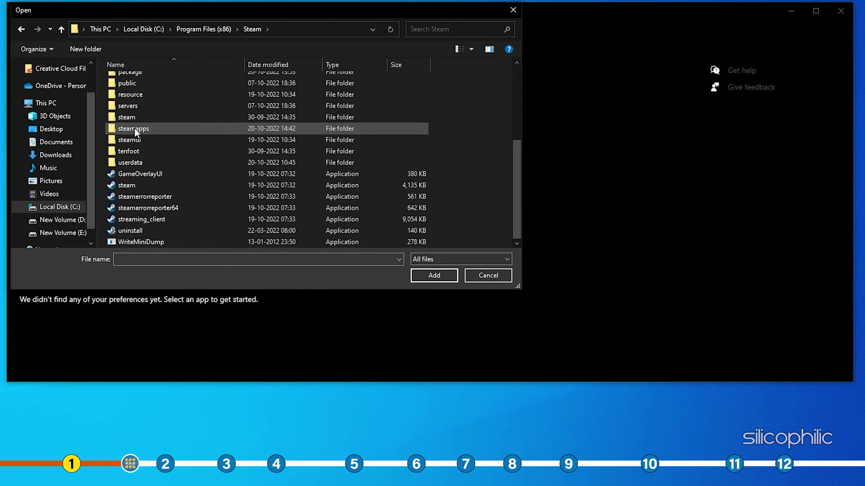
double_click(150, 129)
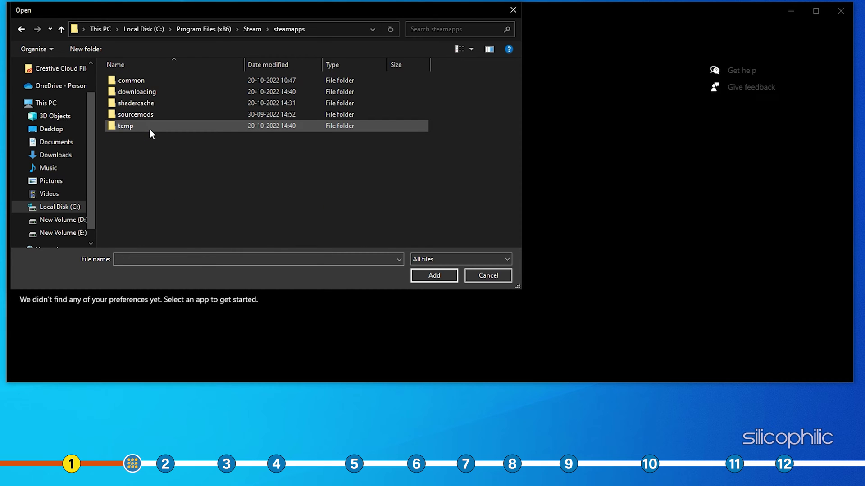
- Open common\A Plague Tale Requiem and select the APlagueTaleRequiem_x64 executable
click(144, 81)
double_click(144, 81)
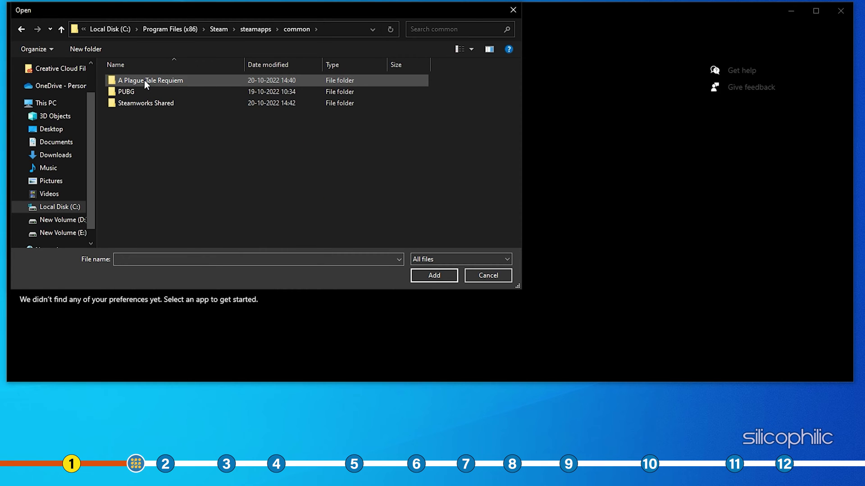
double_click(185, 79)
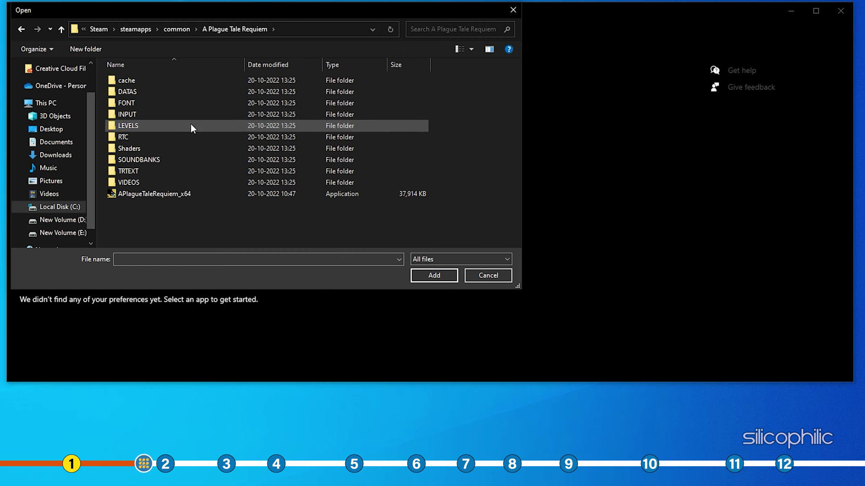
click(202, 194)
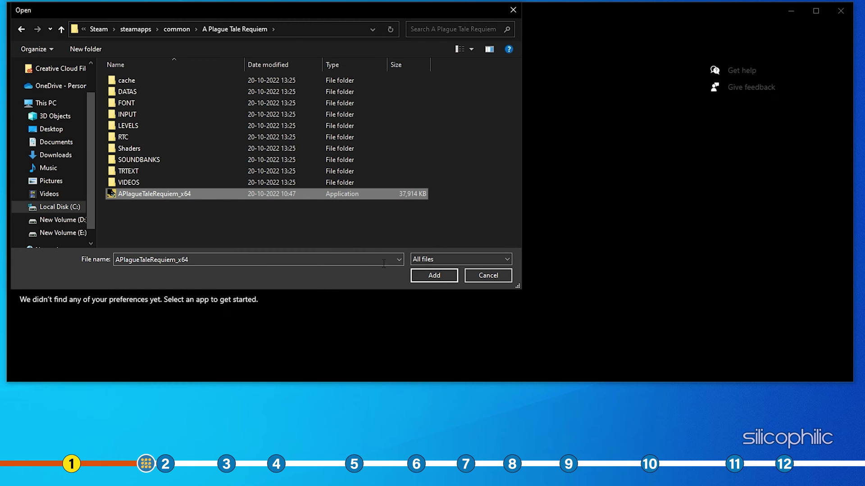
- Add APlagueTaleRequiem_x64 to the list and save its graphics preference as High performance
click(434, 275)
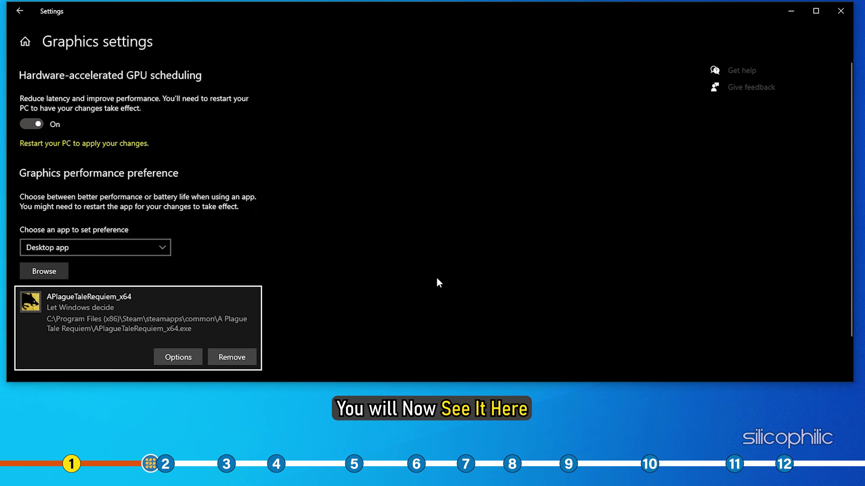
click(192, 359)
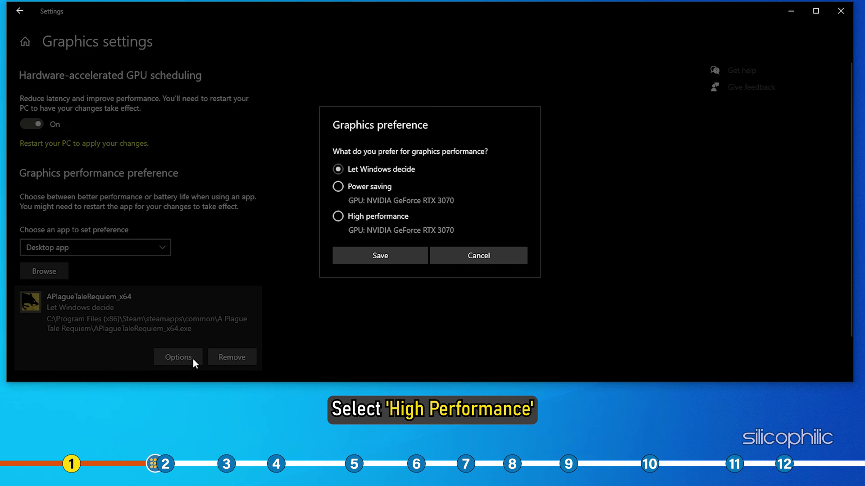
click(337, 216)
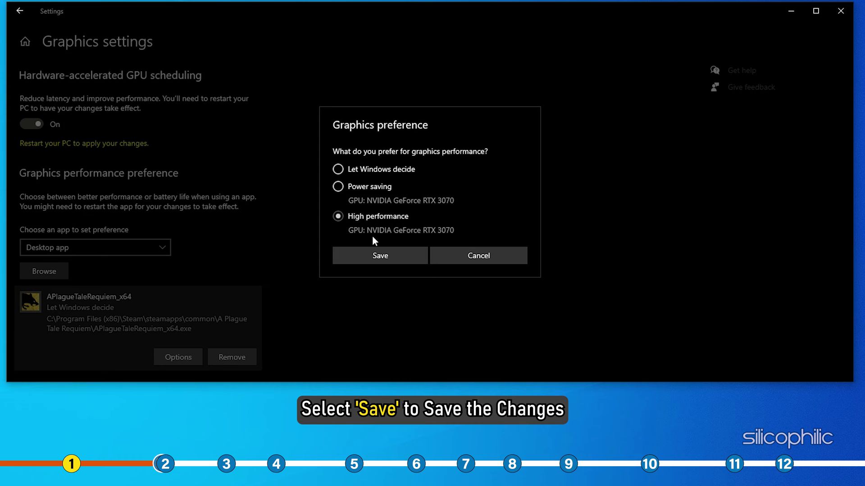
click(399, 254)
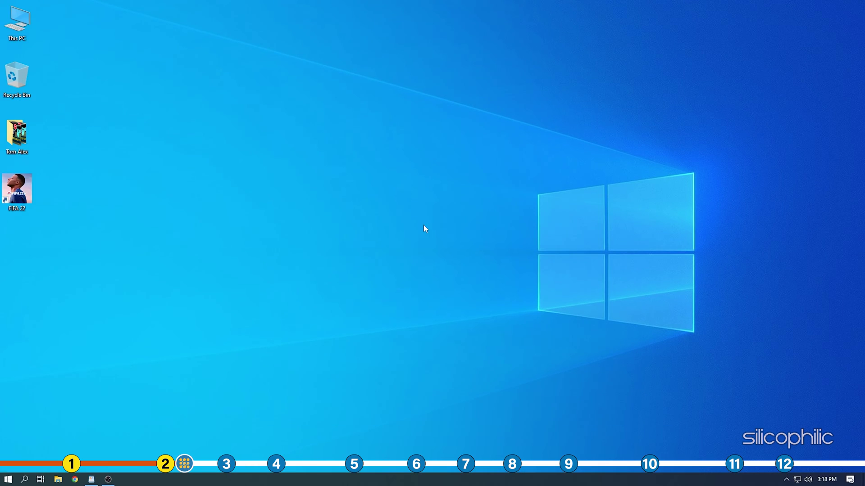
- Launch NVIDIA Control Panel from the desktop menu and scroll Global Settings to Shader Cache Size
right_click(405, 194)
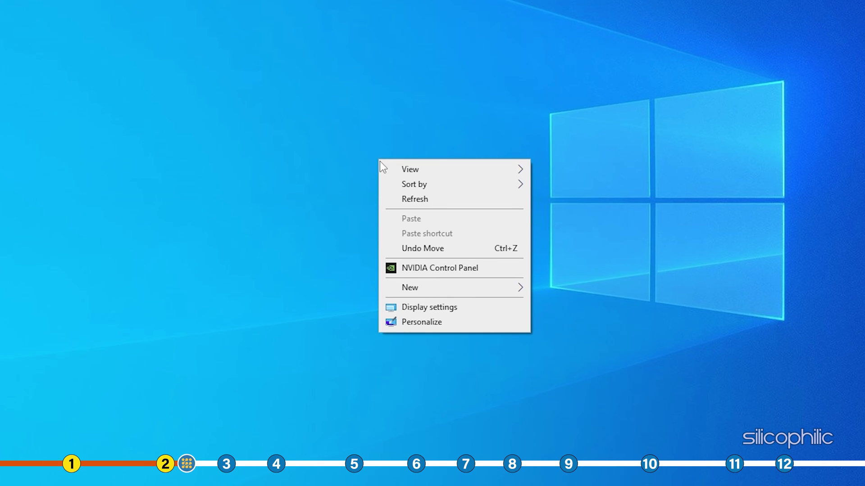
click(491, 269)
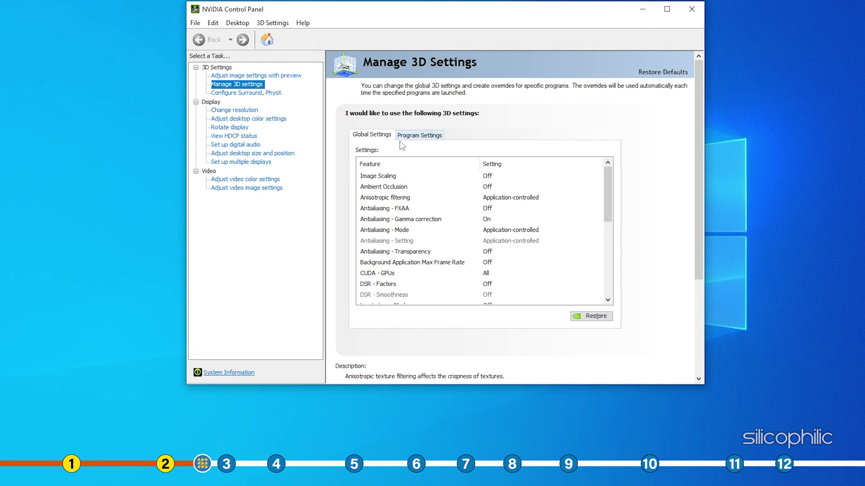
scroll(501, 201, down, 4)
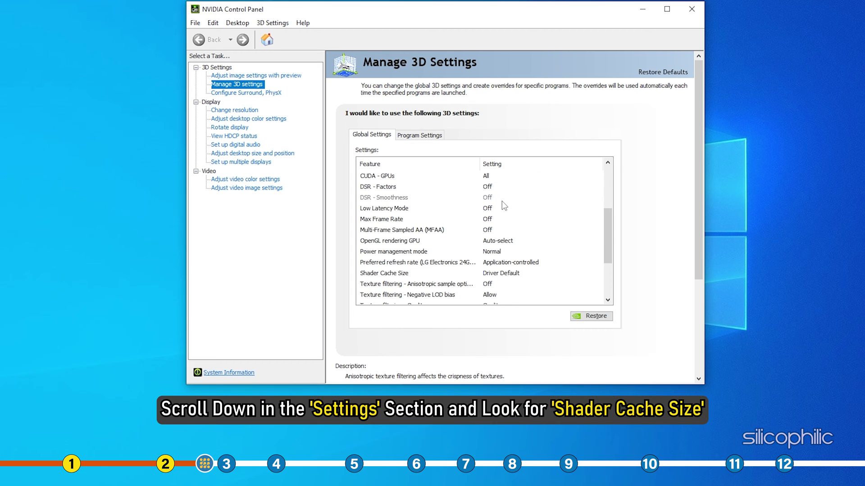
scroll(502, 203, down, 1)
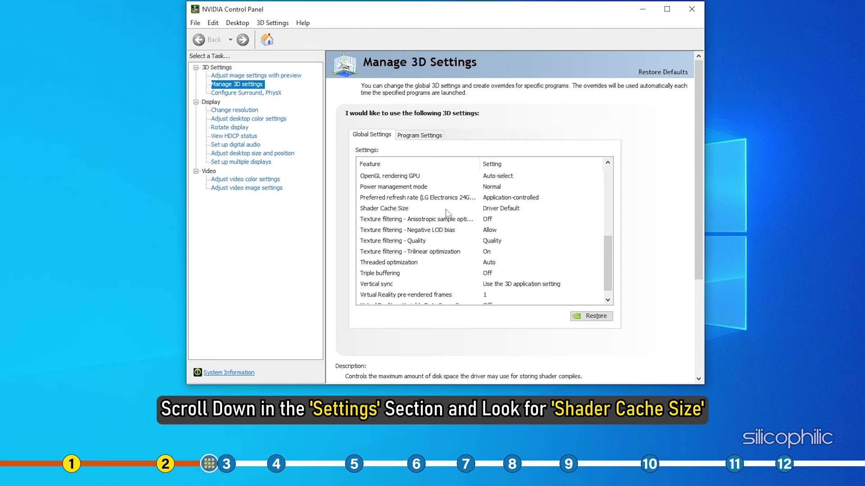
- Change the global Shader Cache Size from Driver Default to Unlimited and apply it
click(505, 210)
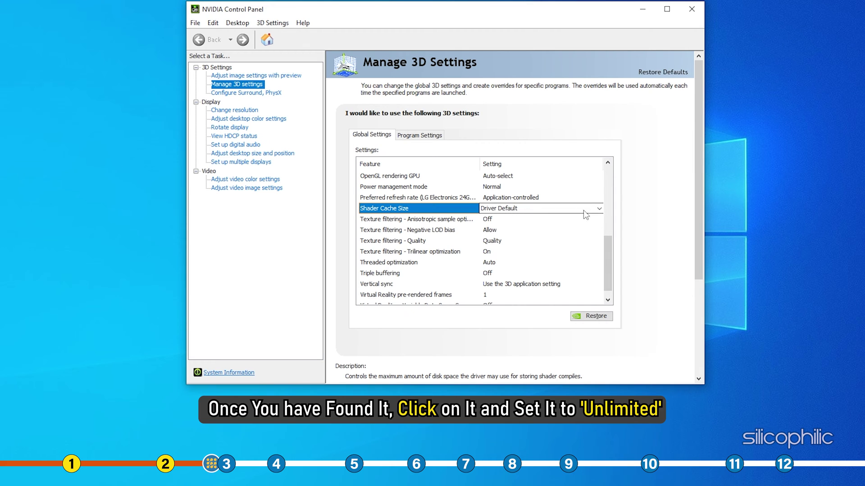
click(599, 208)
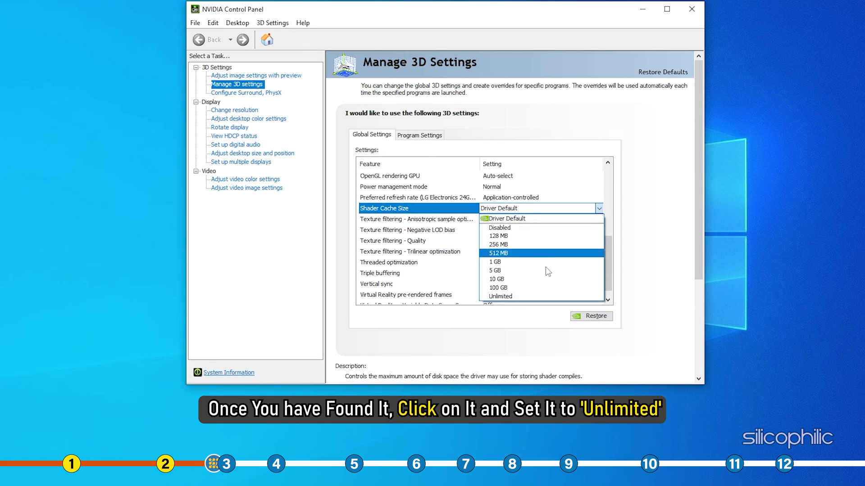
click(521, 297)
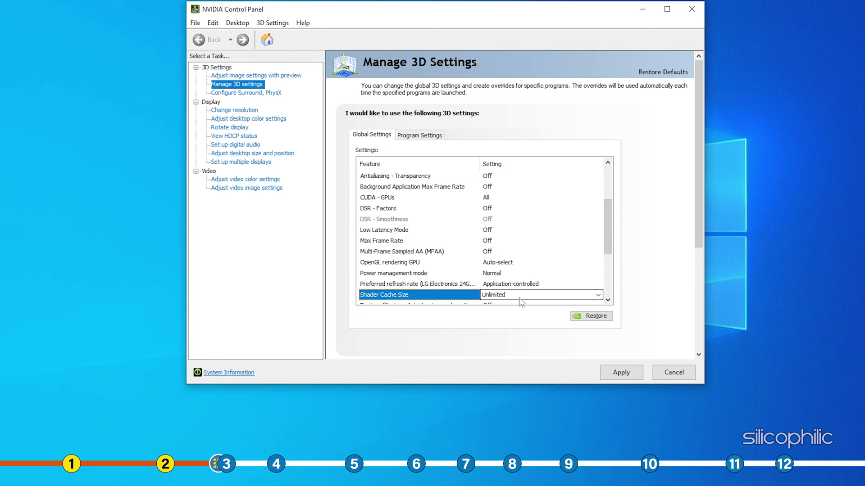
click(637, 372)
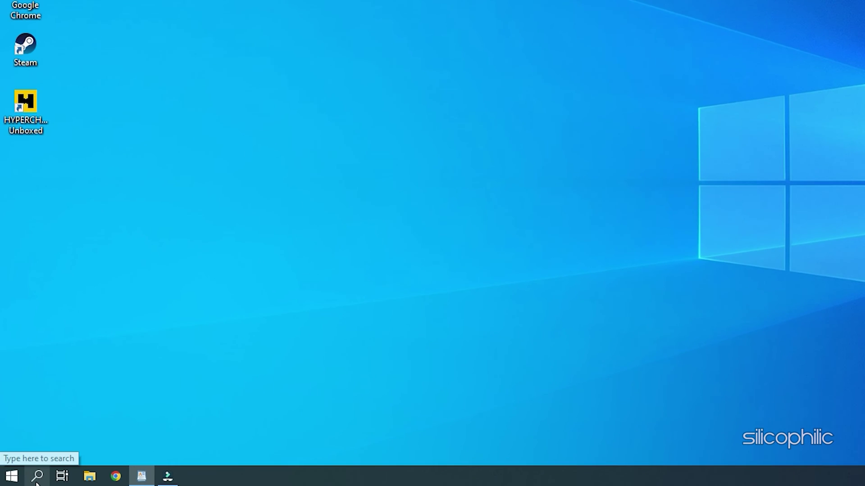
- Search Windows for 'control panel' from the taskbar
click(36, 478)
text(co)
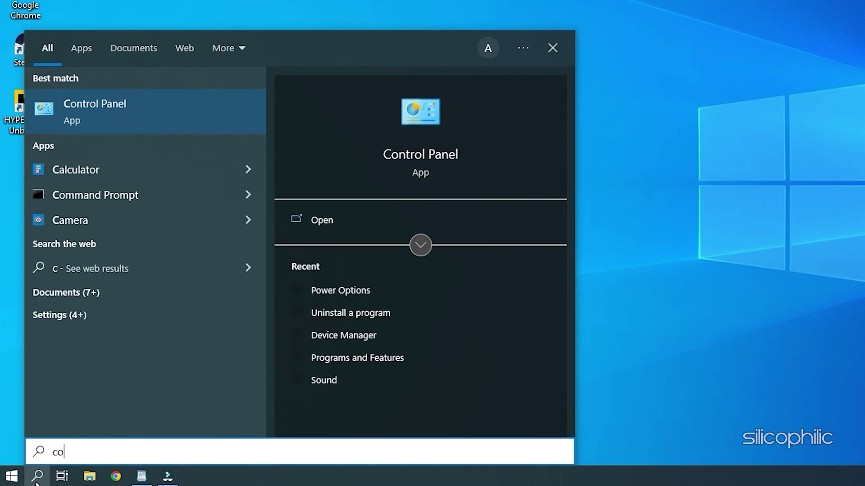
text(ntrol)
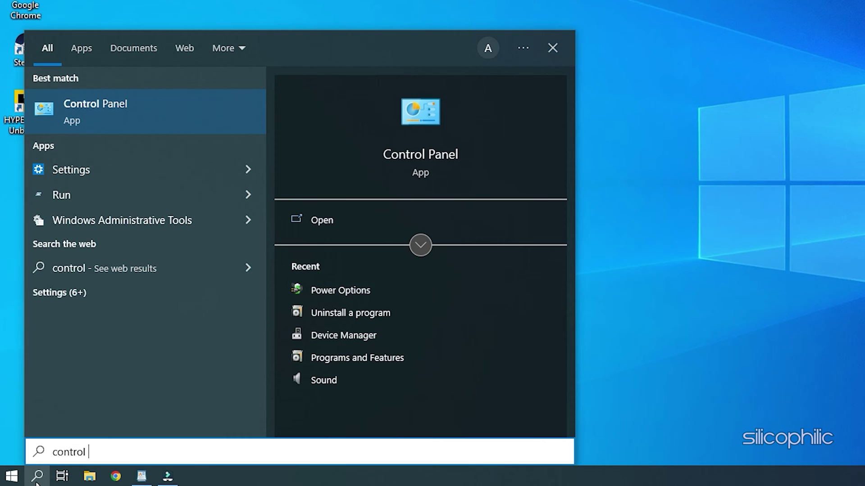
text( panel)
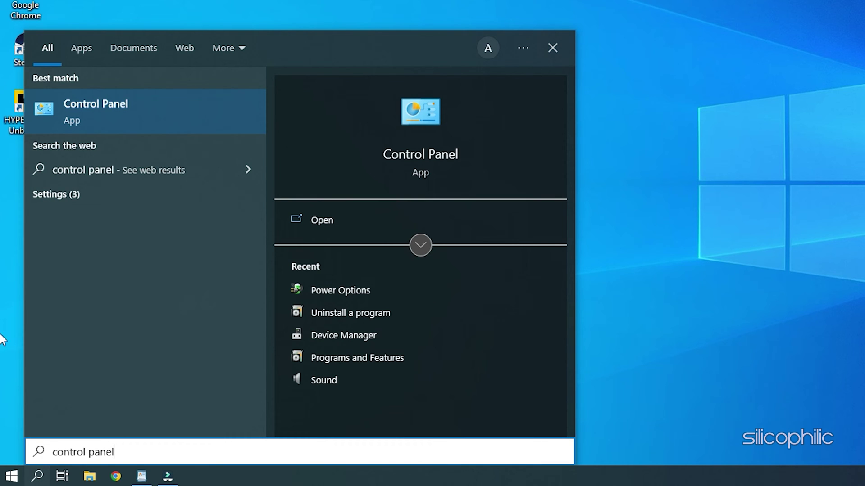
- Open Power Options in Control Panel and select the High performance plan under additional plans
click(136, 104)
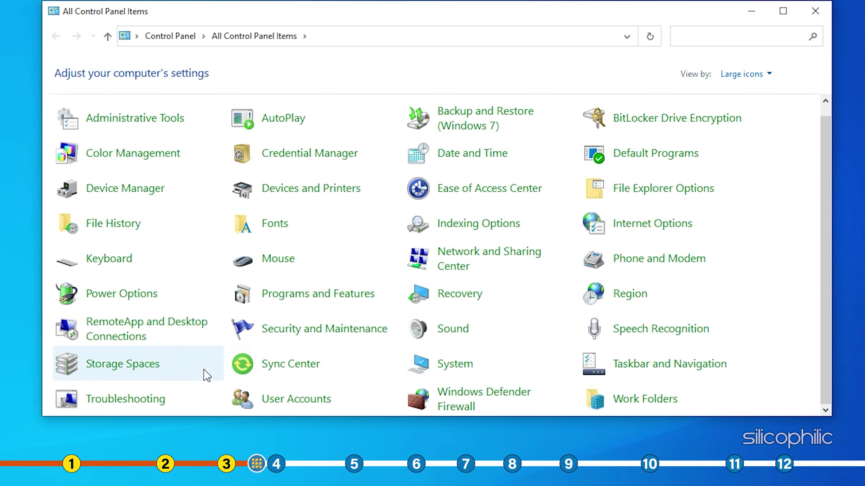
click(119, 298)
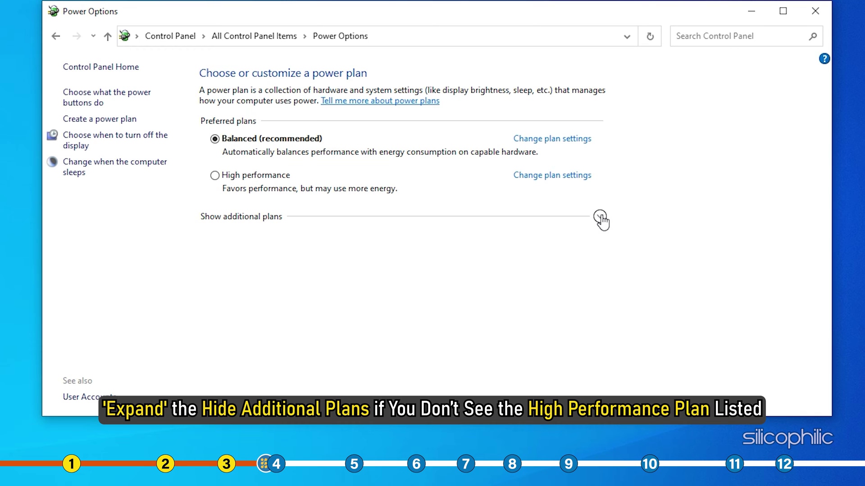
click(600, 218)
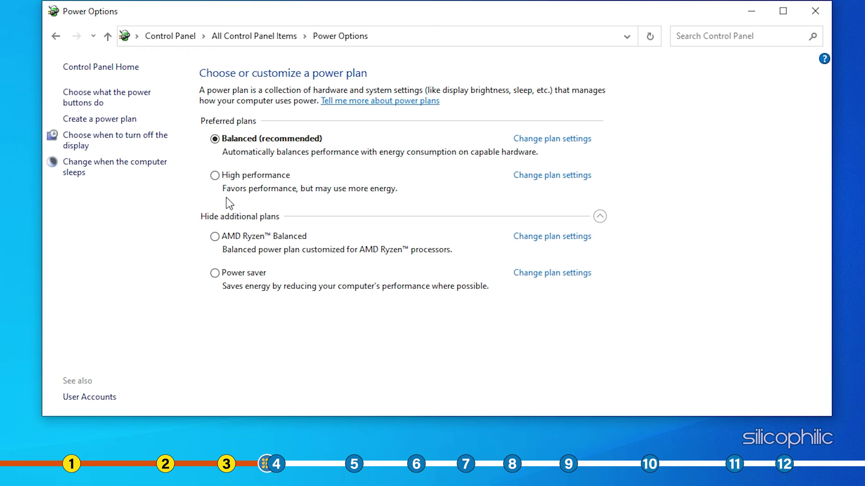
click(214, 175)
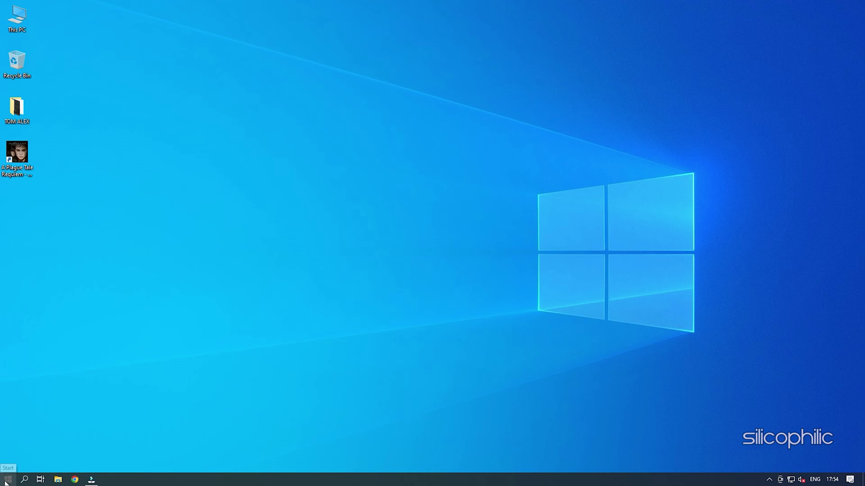
- Type 'game m' in Start search and accept the 'game mode settings' suggestion
click(5, 481)
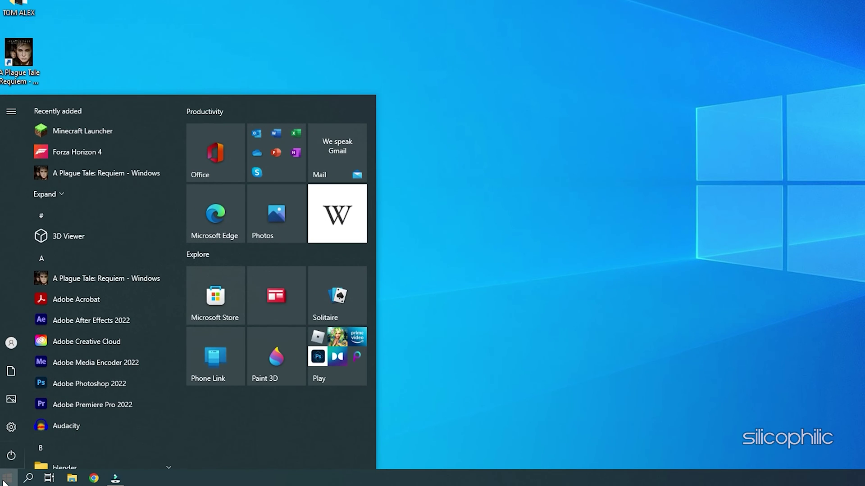
text(ga)
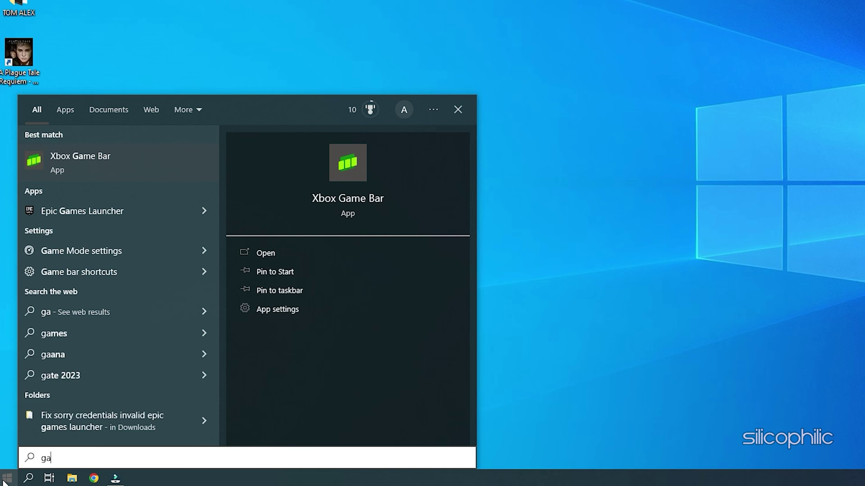
text(me m)
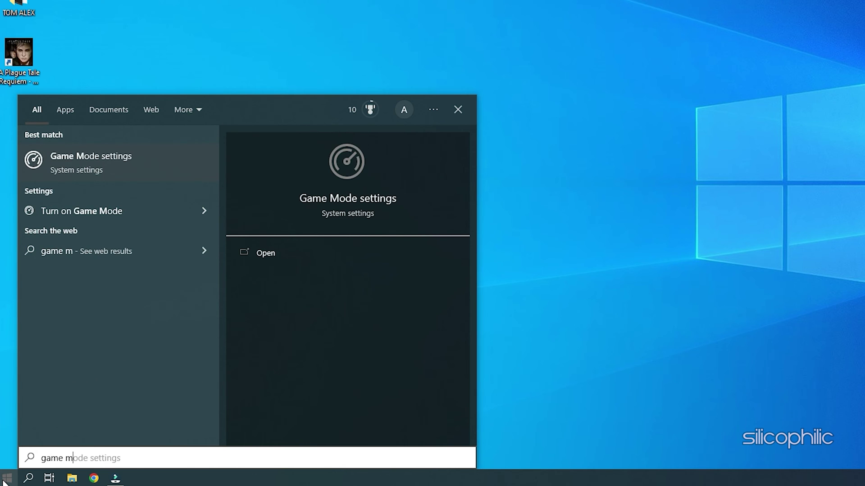
key(Tab)
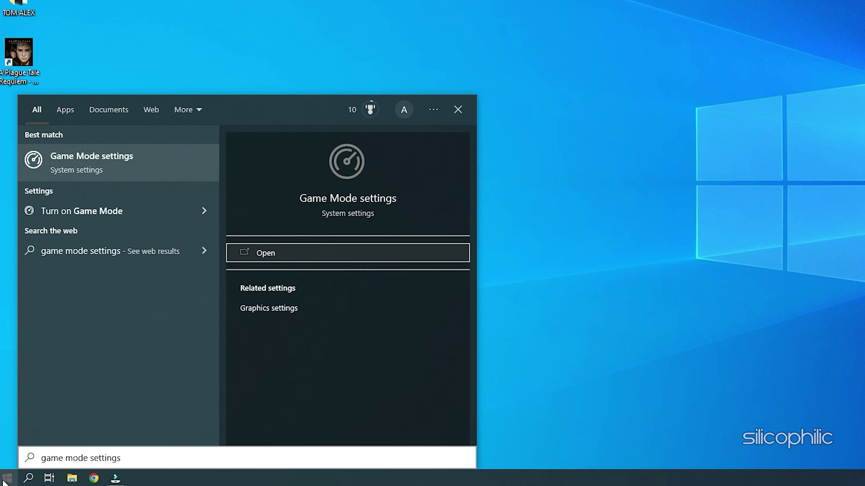
- Switch Xbox Game Bar off, untick its controller-button shortcut, and go to Captures
click(115, 165)
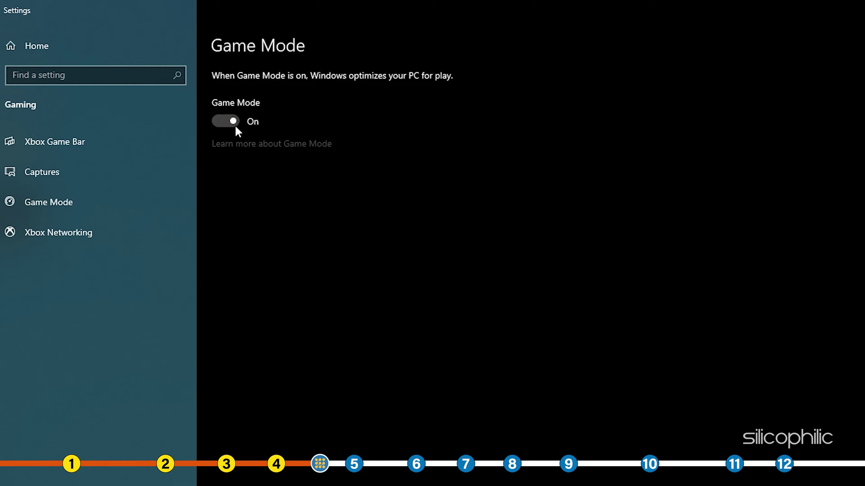
click(120, 151)
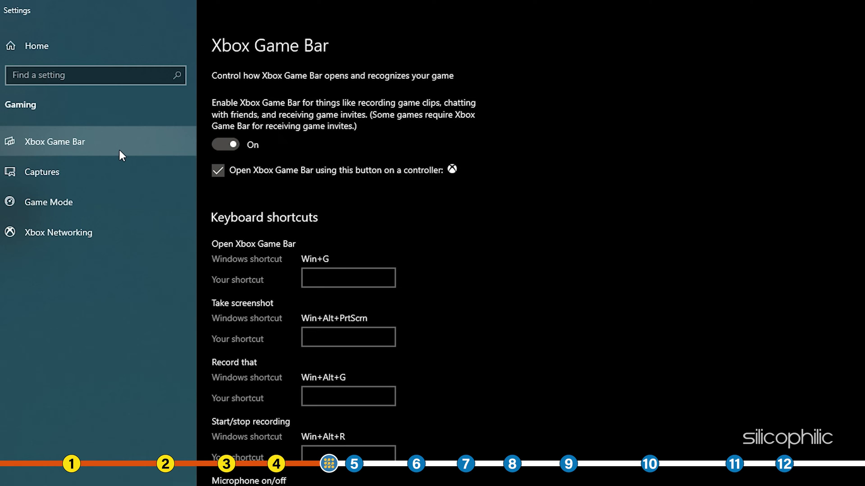
click(234, 143)
click(218, 171)
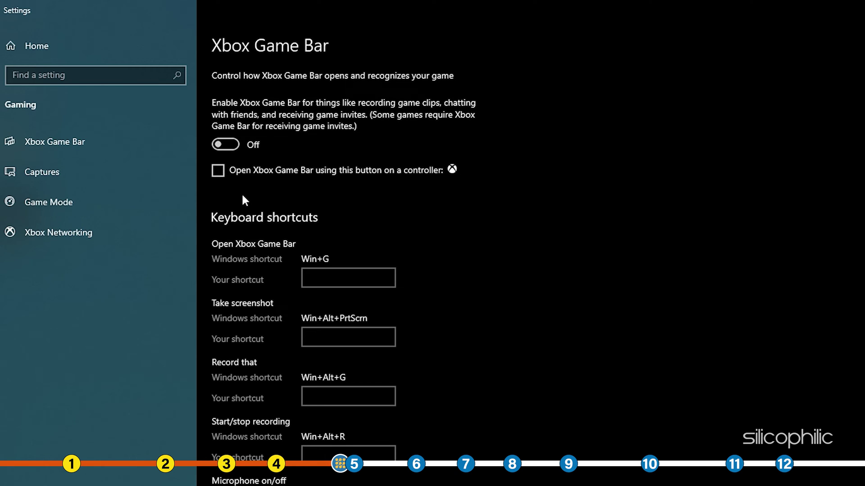
click(114, 158)
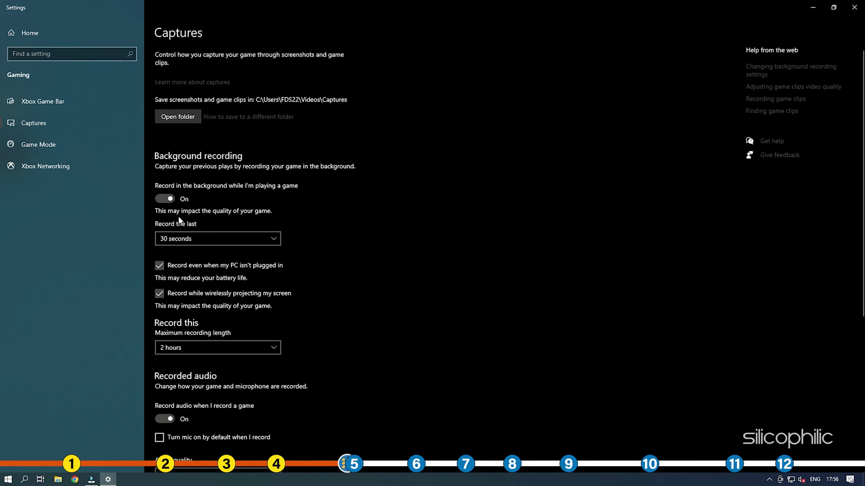
- Switch off 'Record in the background while I'm playing a game' and 'Record audio when I record a game'
click(170, 199)
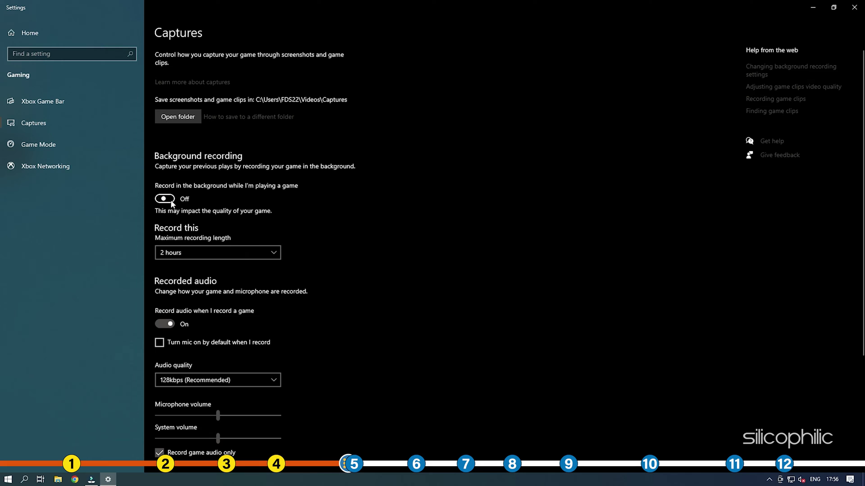
click(171, 325)
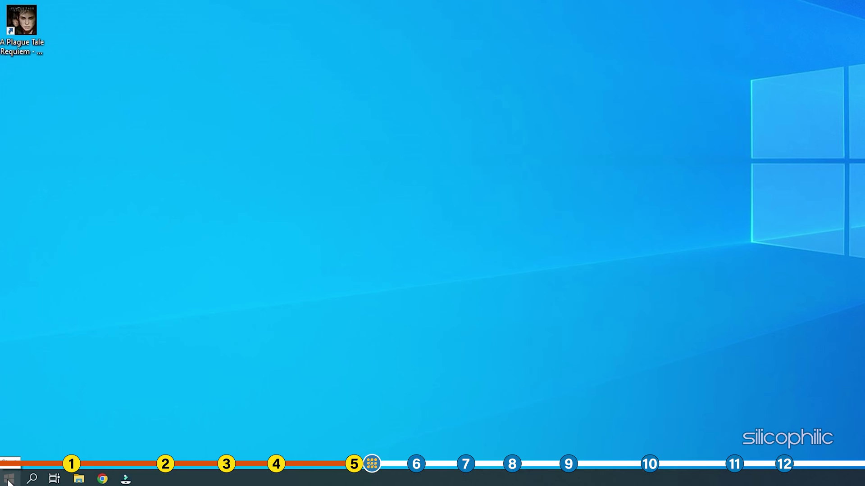
- Disable the Microsoft Device Association Root Enumerator under Software devices in Device Manager
right_click(8, 479)
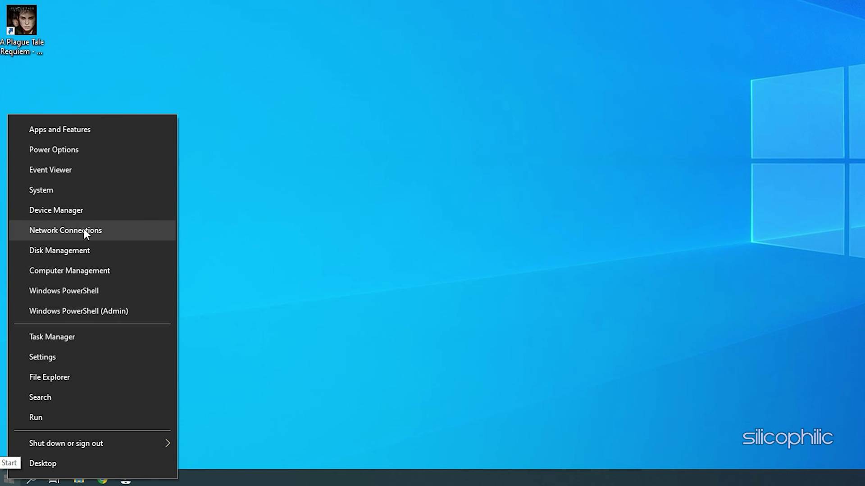
click(92, 214)
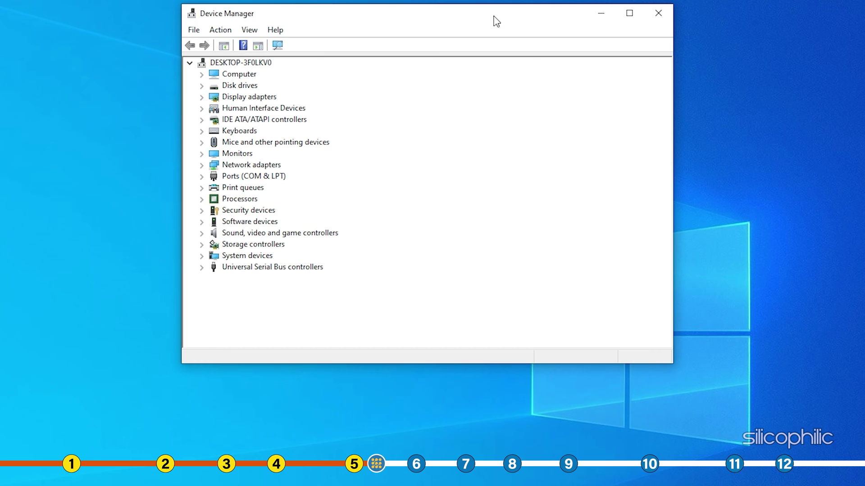
click(202, 223)
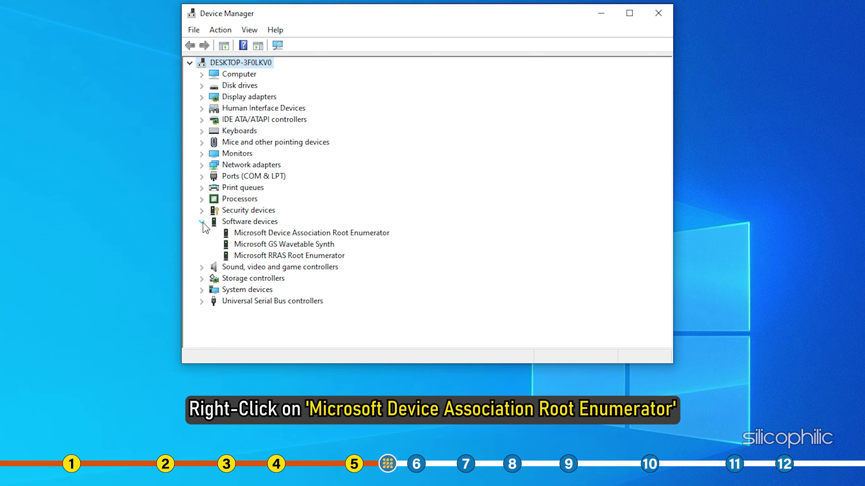
right_click(284, 234)
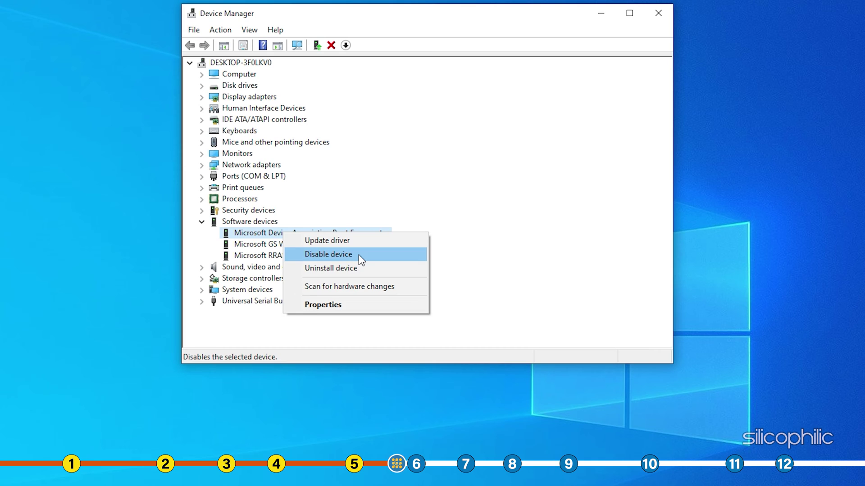
click(358, 255)
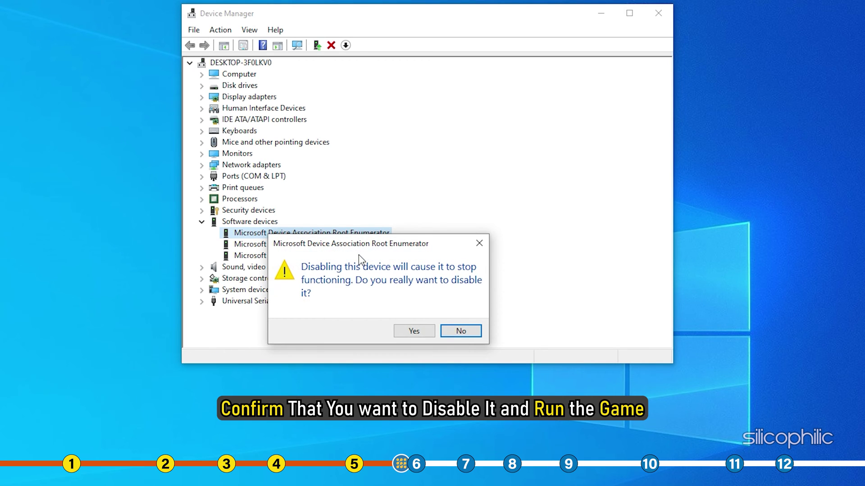
click(426, 333)
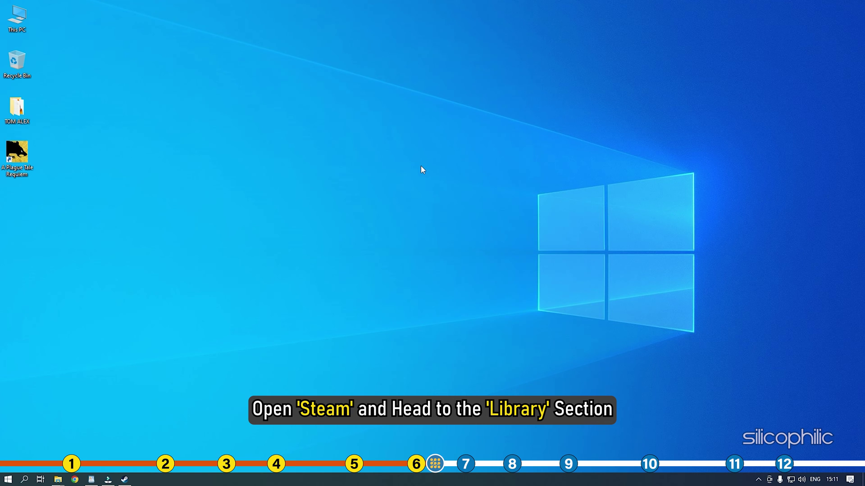
- Uncheck 'Enable the Steam Overlay while in-game' in A Plague Tale: Requiem's Steam properties
click(121, 480)
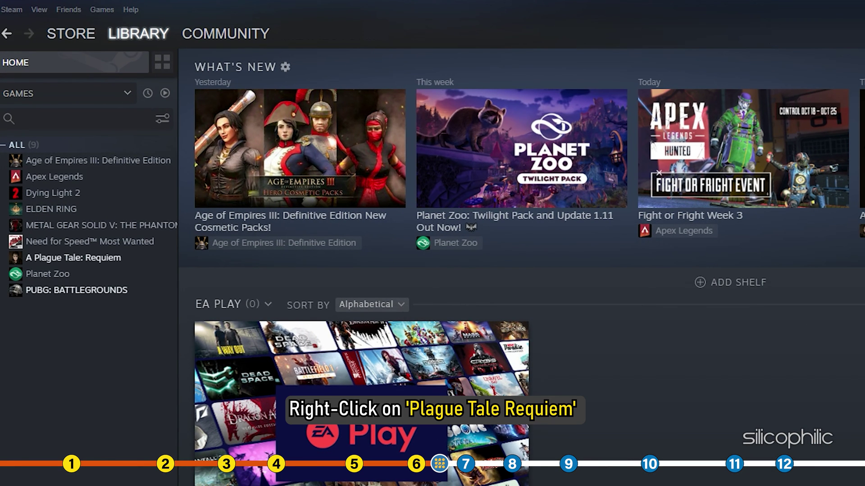
right_click(124, 260)
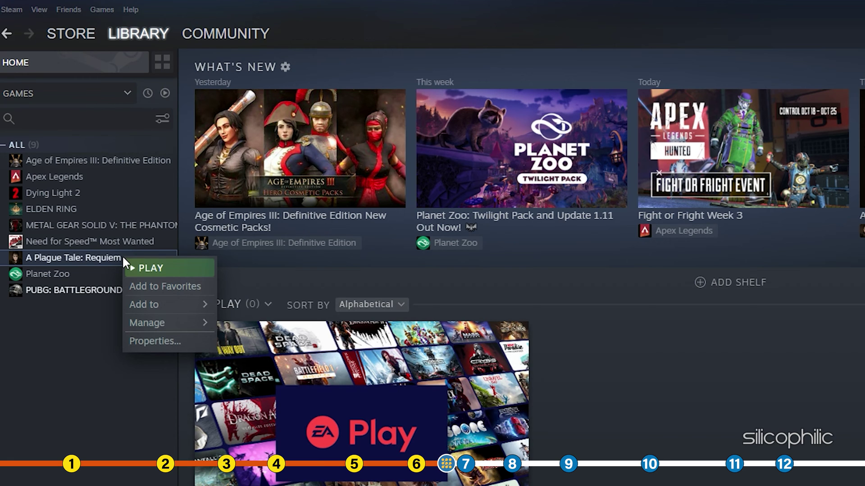
click(185, 340)
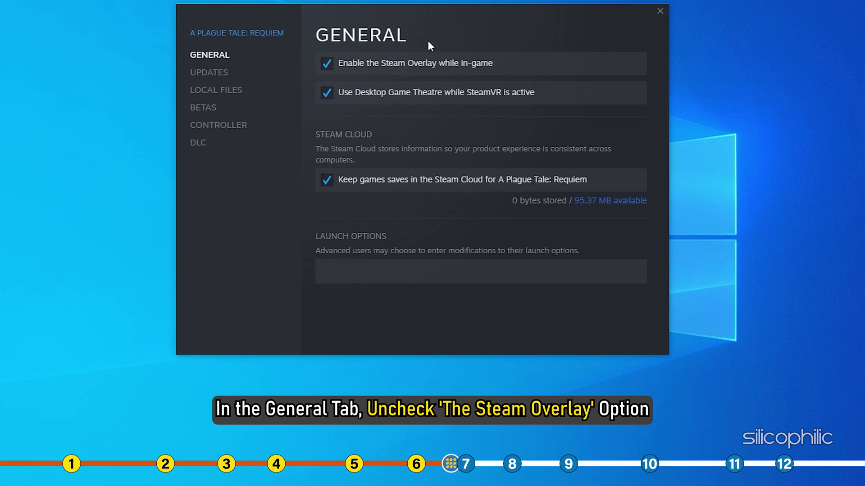
click(325, 68)
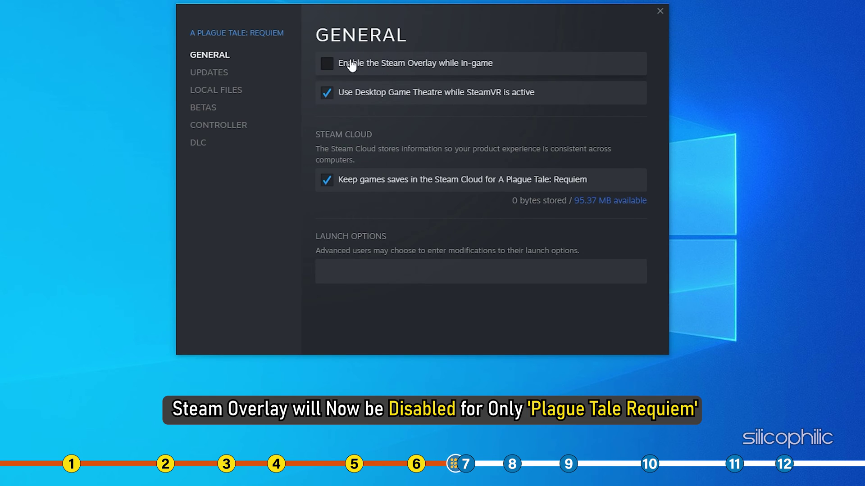
click(661, 12)
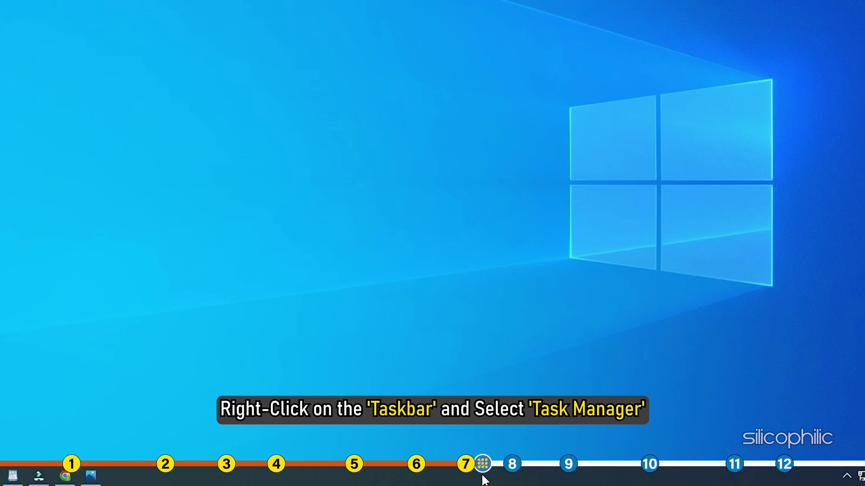
- End the Google Chrome task in Task Manager, then close Task Manager
right_click(484, 480)
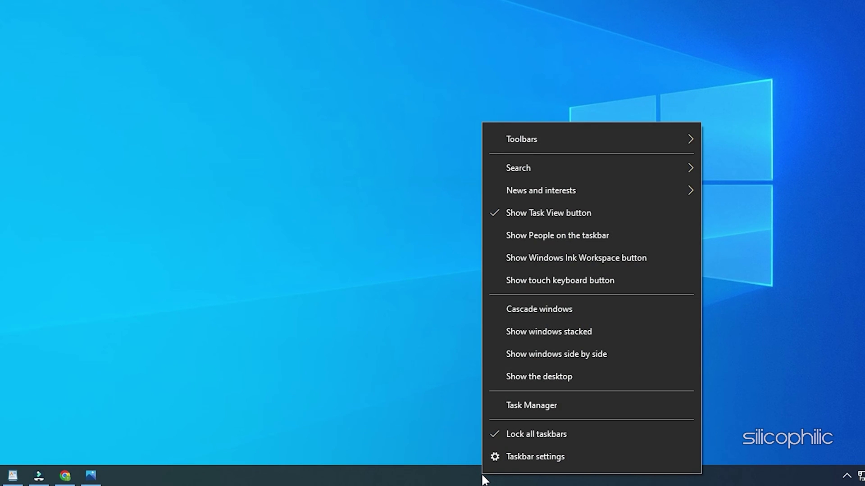
click(563, 405)
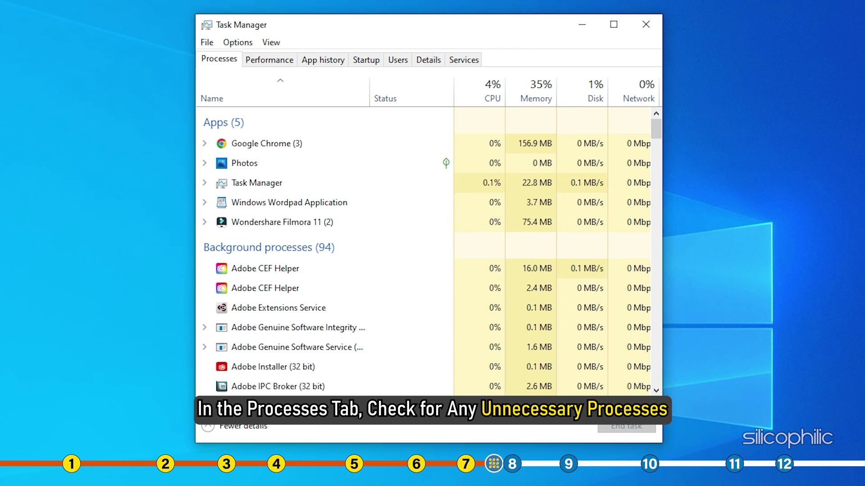
right_click(310, 143)
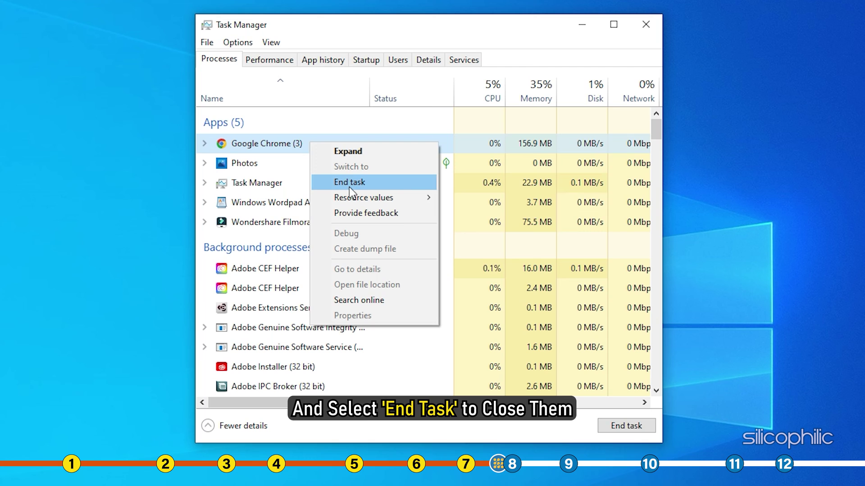
click(370, 183)
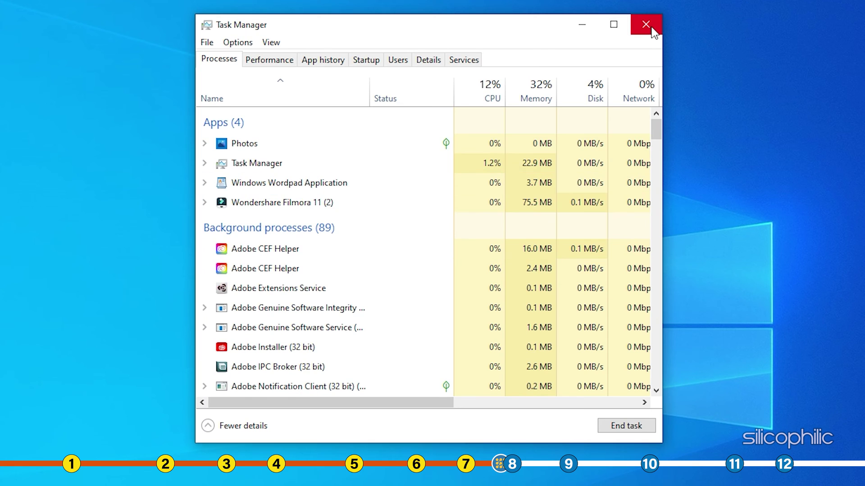
click(652, 28)
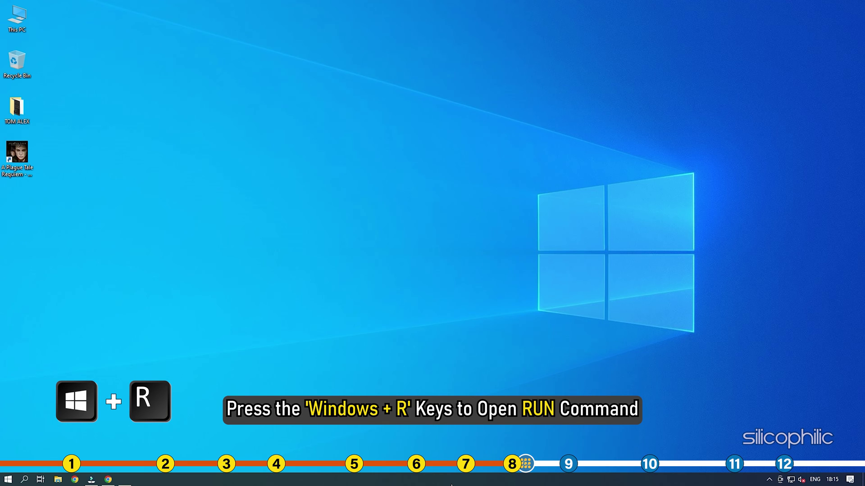
- Run devmgmt.msc and auto-search for an updated AMD Radeon(TM) RX Vega 11 Graphics driver
key(super+r)
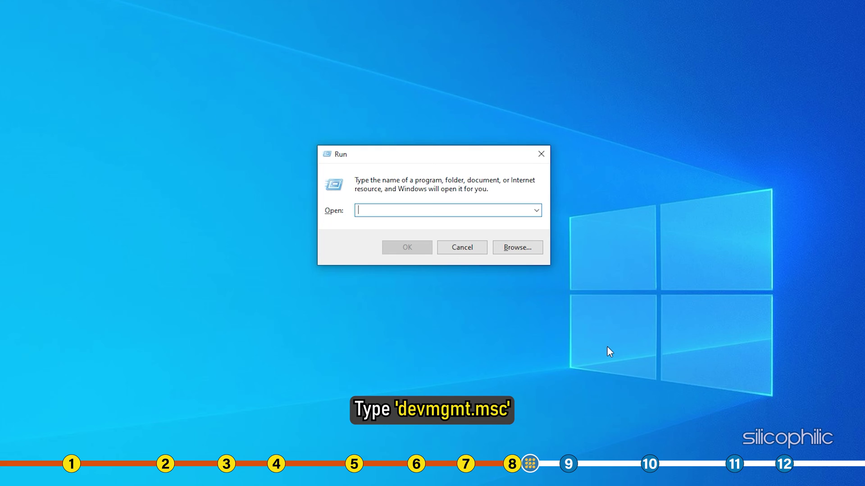
text(devmgmt.msc)
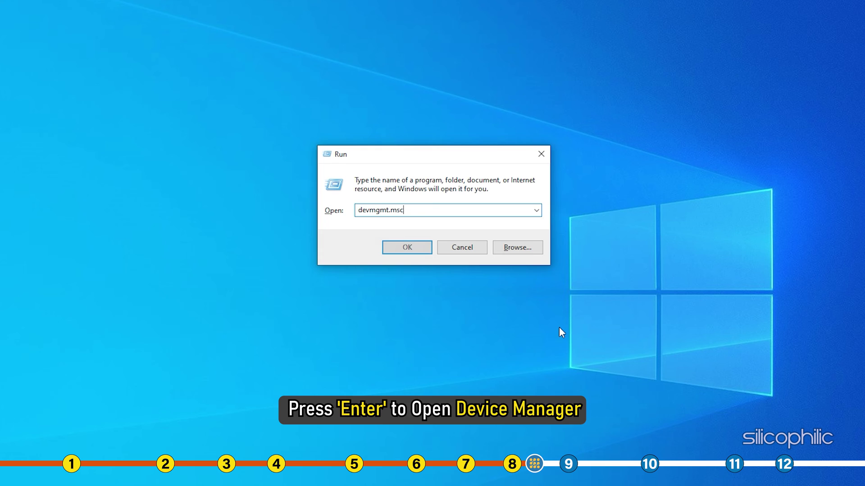
click(396, 246)
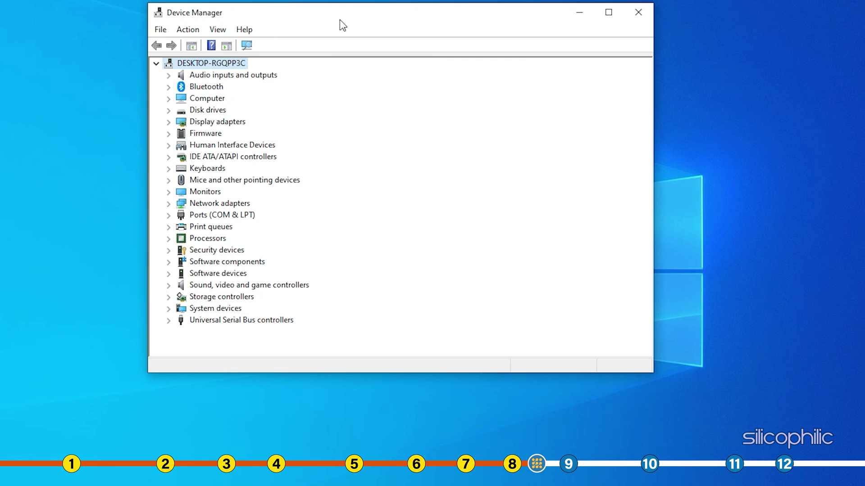
click(168, 123)
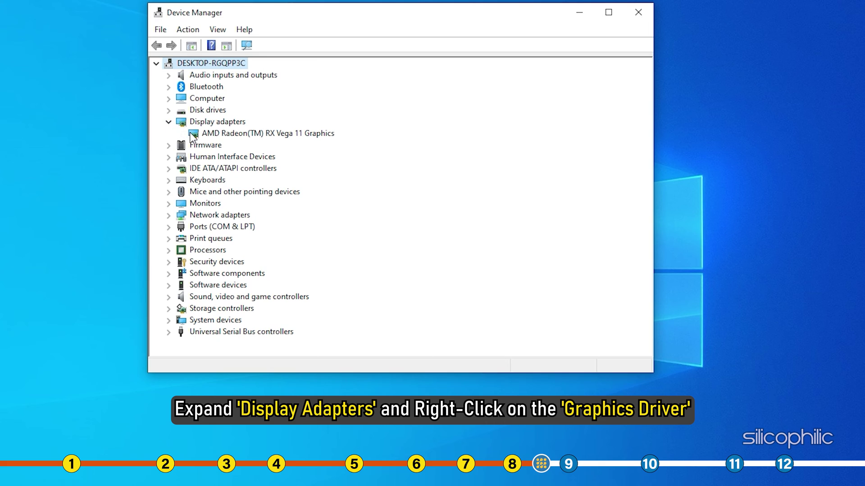
right_click(221, 134)
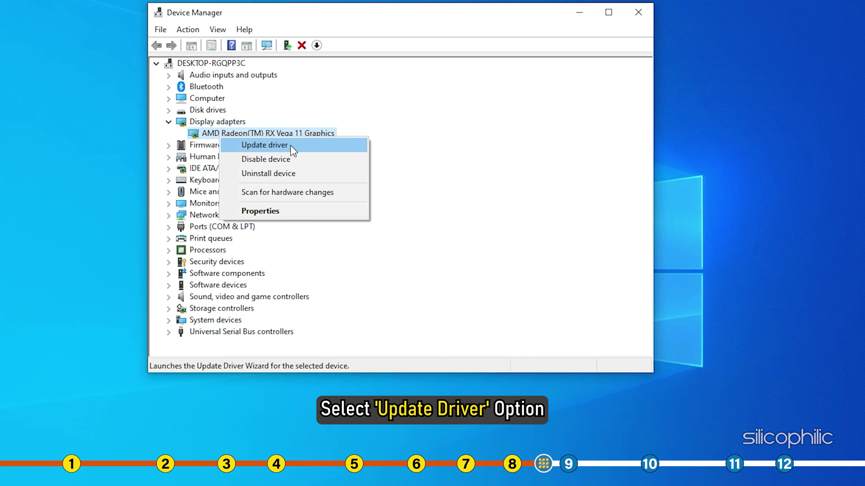
click(291, 147)
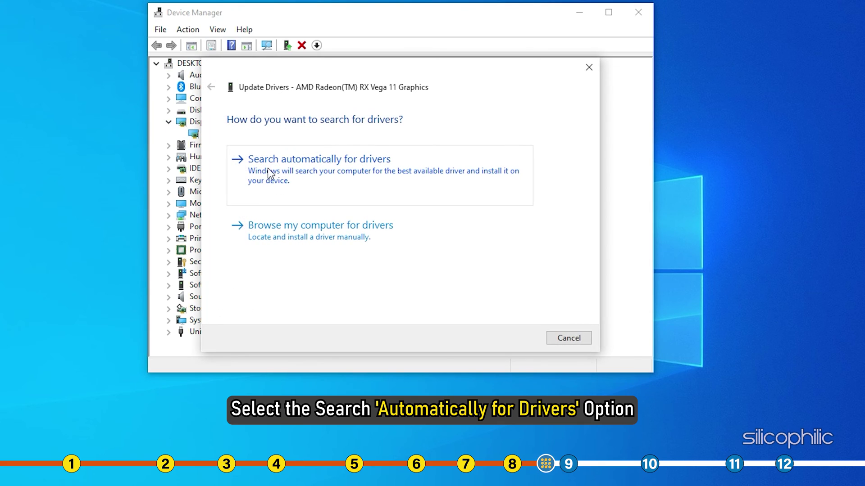
click(399, 163)
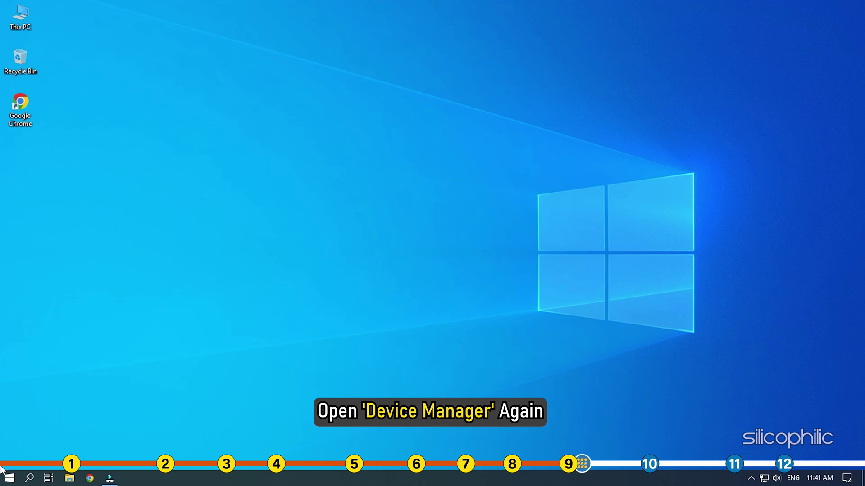
- Open the Win+X quick menu from the Start button
right_click(8, 478)
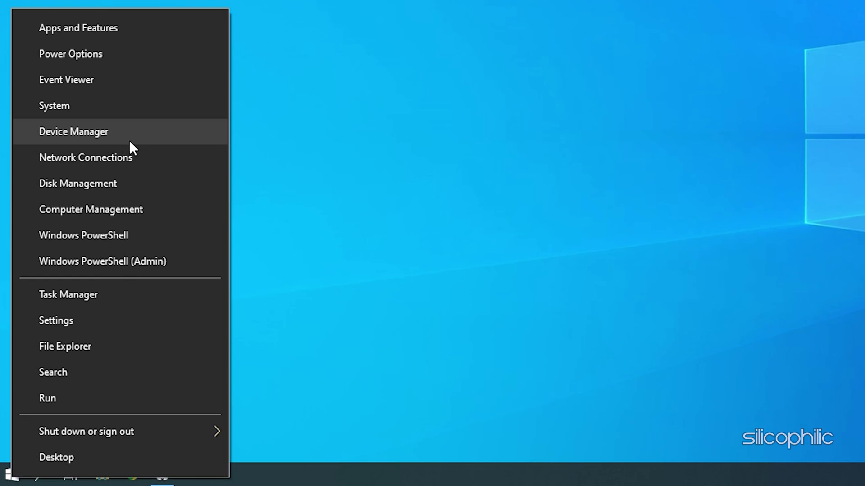
- Open Device Manager, expand Display adapters, and bring up the AMD Radeon adapter's actions
click(114, 135)
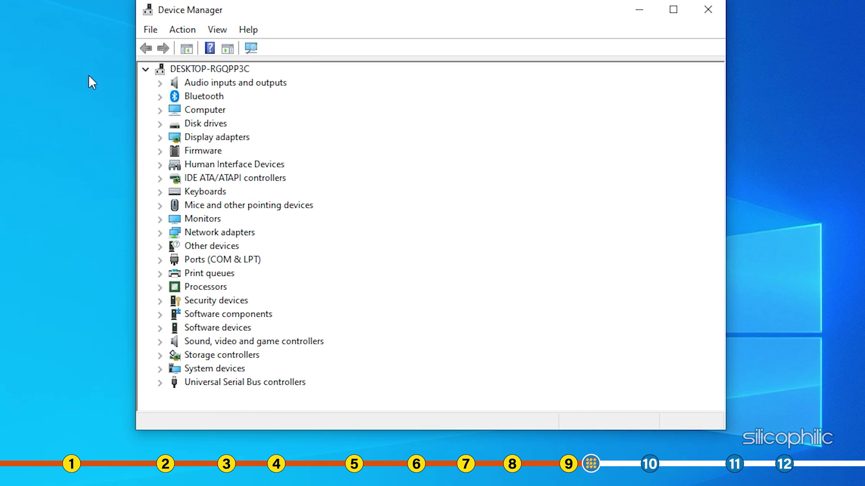
click(159, 138)
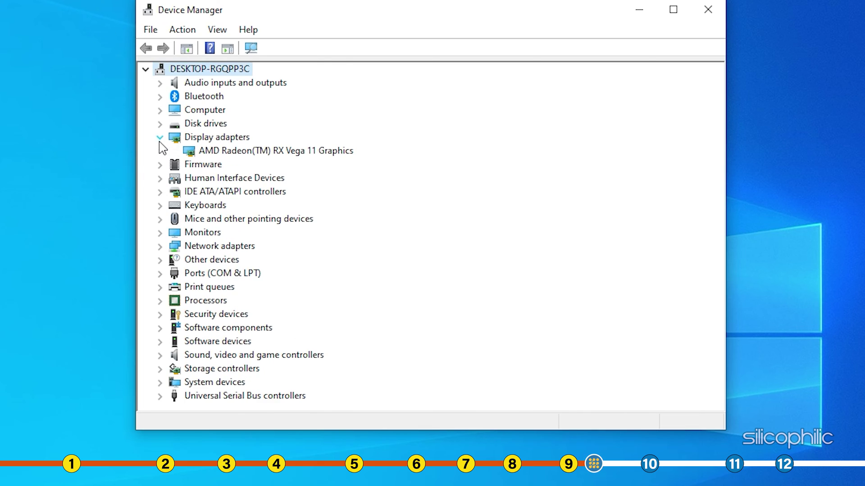
right_click(189, 156)
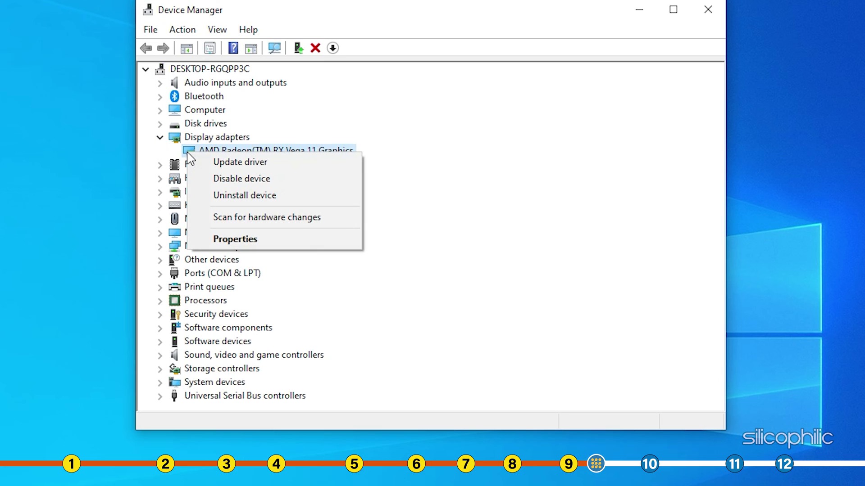
- Choose Uninstall device for the AMD Radeon(TM) RX Vega 11 Graphics and confirm the removal
click(286, 205)
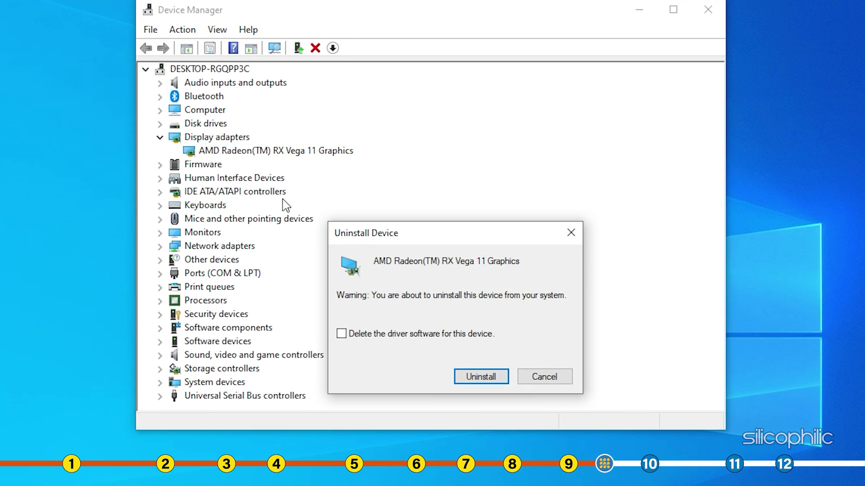
click(505, 384)
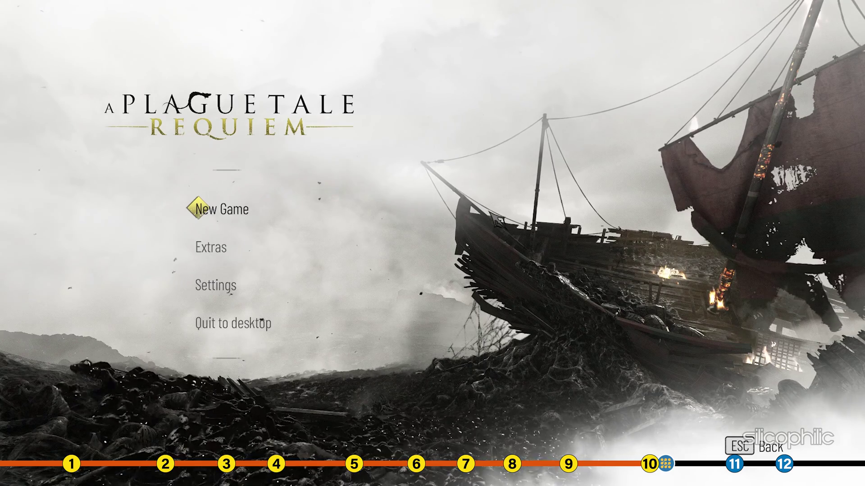
- In the game's Graphics settings, change Display mode from Windowed to Fullscreen
click(243, 285)
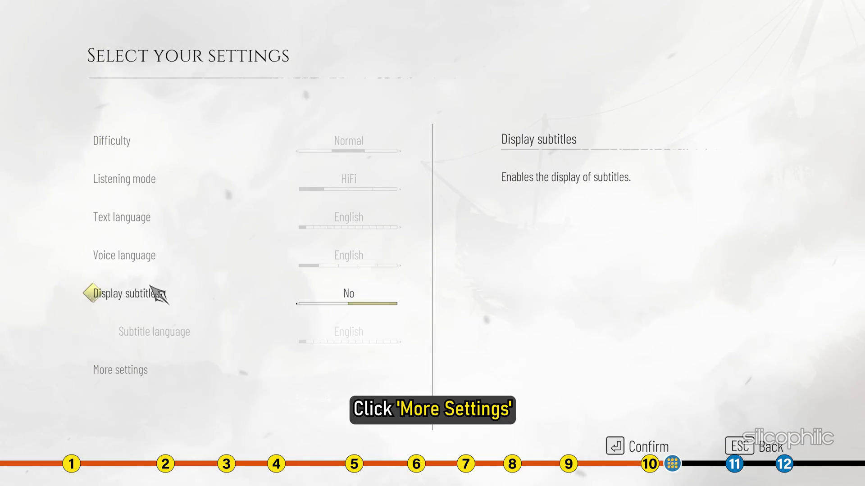
click(146, 384)
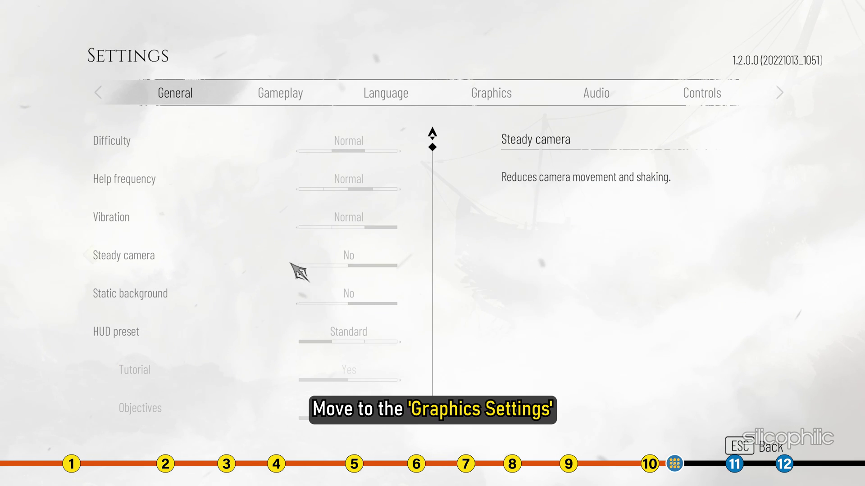
click(508, 95)
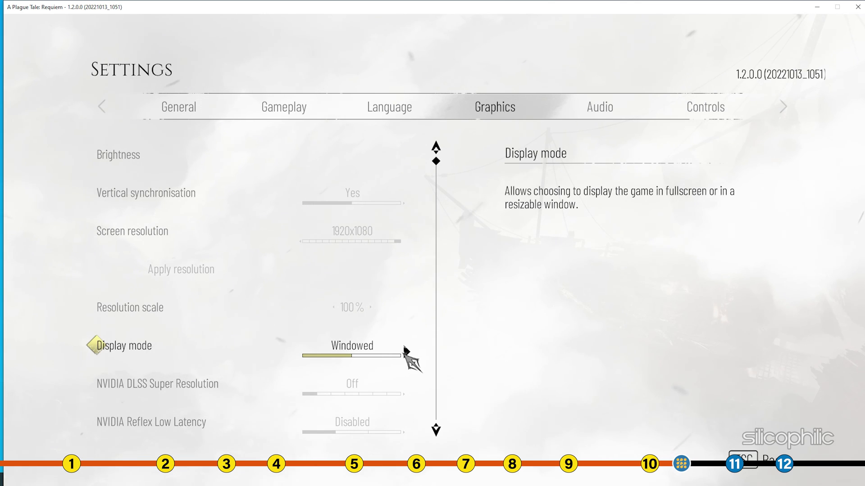
click(404, 349)
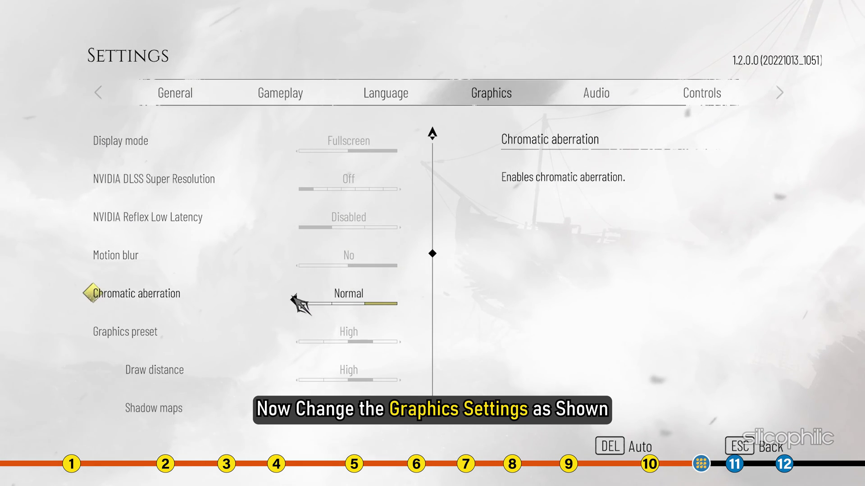
- Set Chromatic aberration to No
click(295, 302)
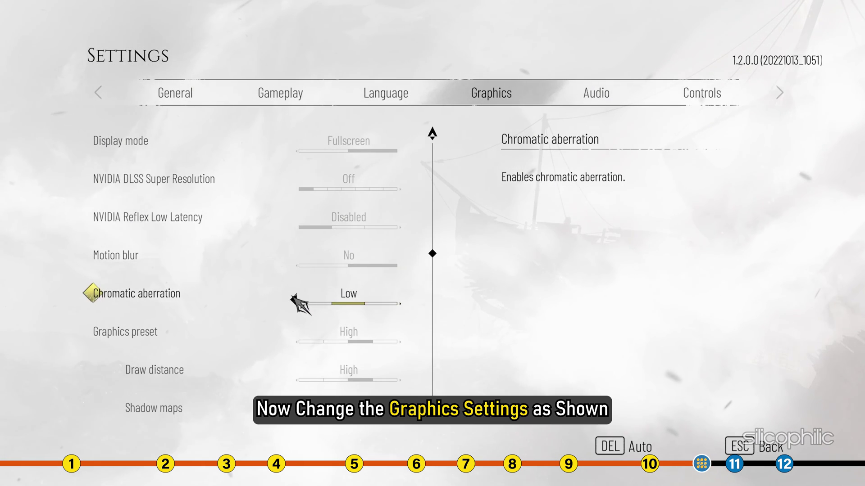
click(295, 301)
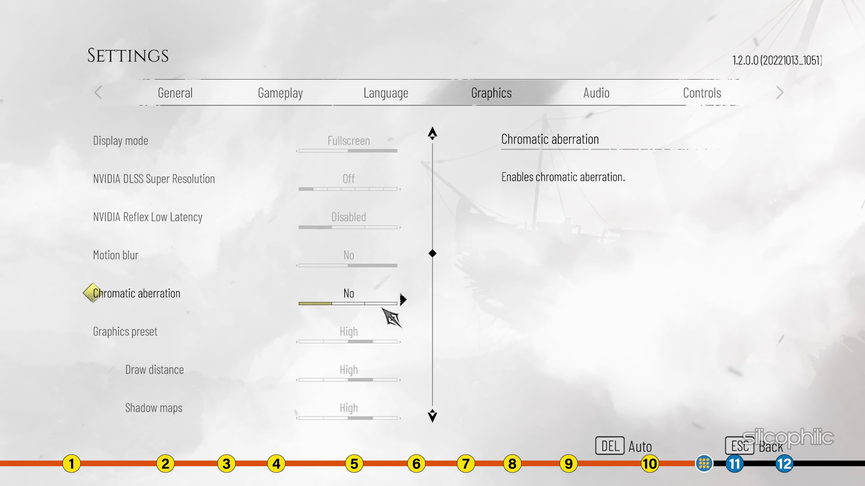
scroll(392, 322, down, 1)
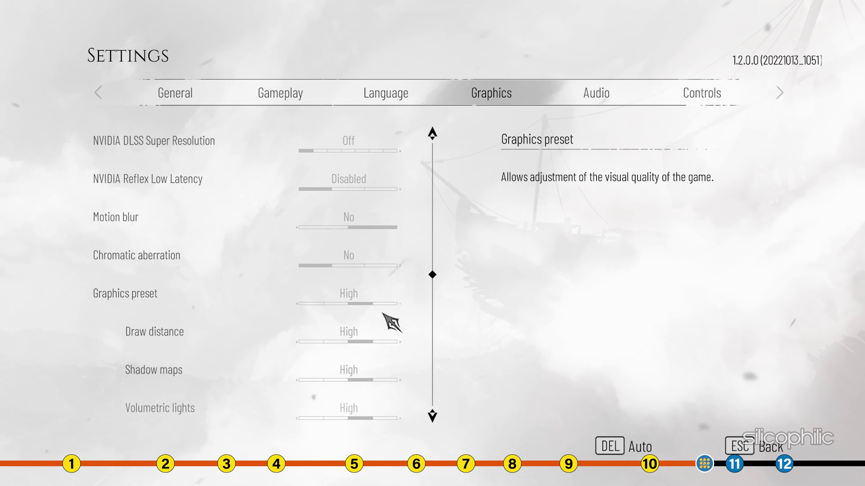
- Lower the Graphics preset to Low and return to the main menu
click(295, 301)
click(295, 301)
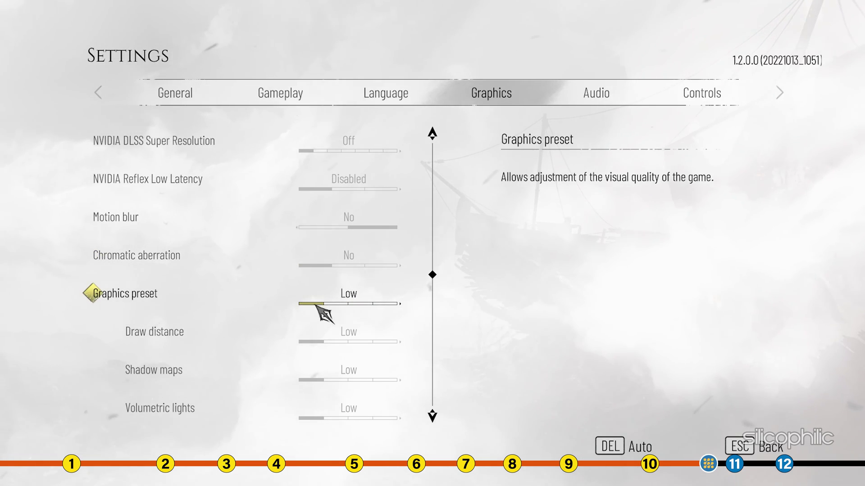
scroll(380, 313, down, 1)
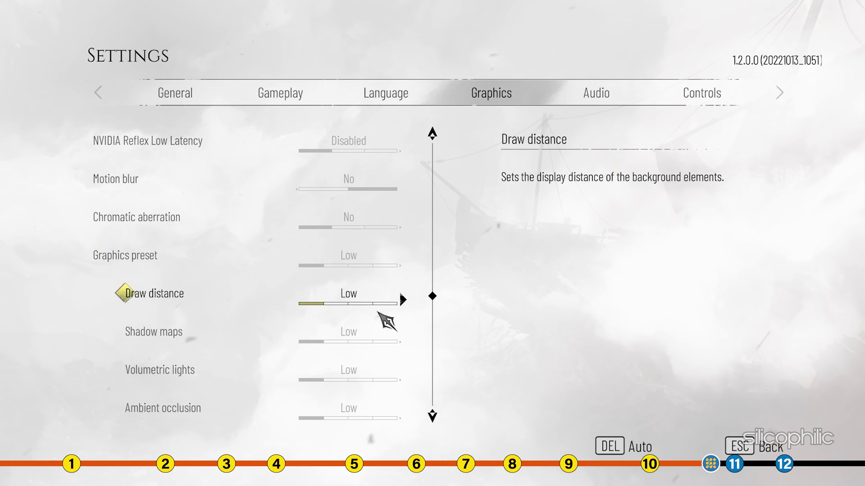
scroll(385, 321, down, 1)
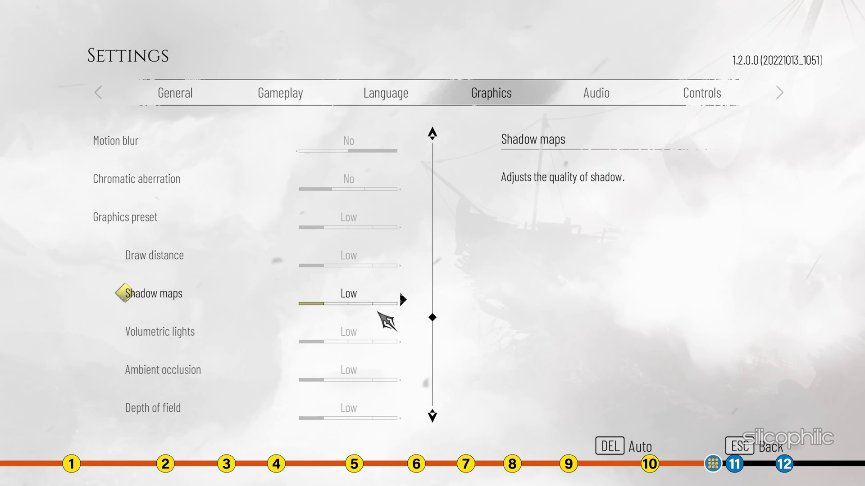
scroll(385, 321, down, 1)
scroll(385, 320, down, 1)
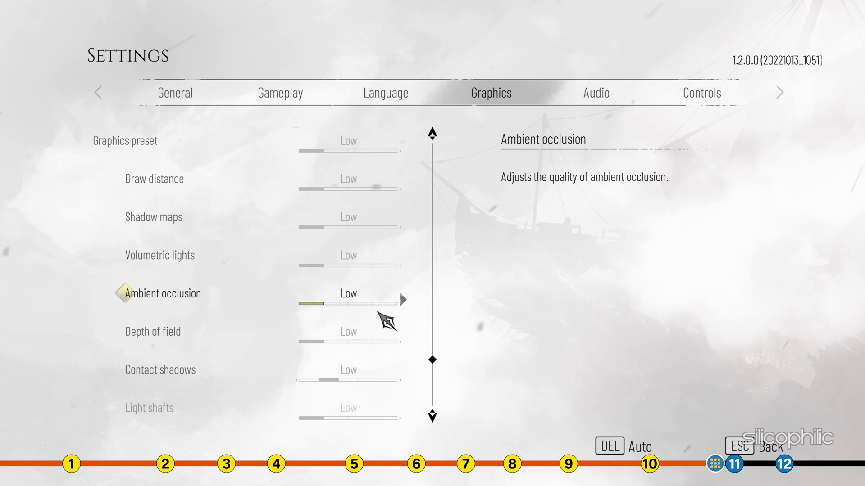
scroll(386, 321, down, 1)
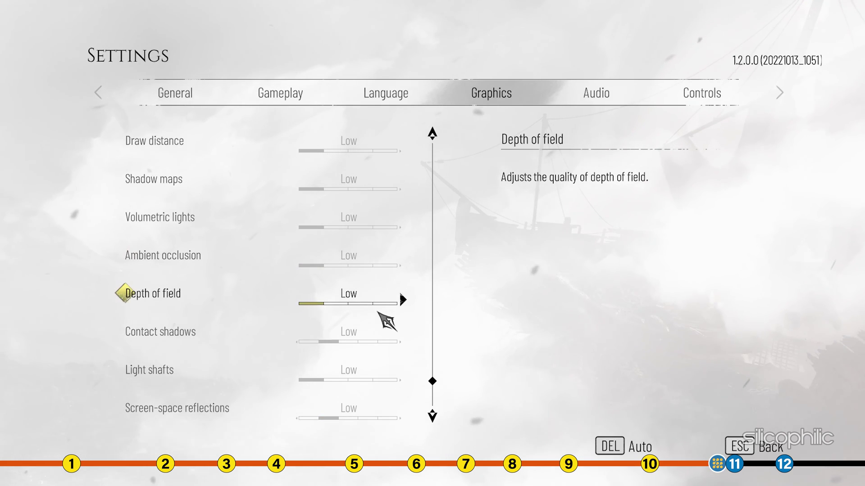
scroll(387, 321, down, 1)
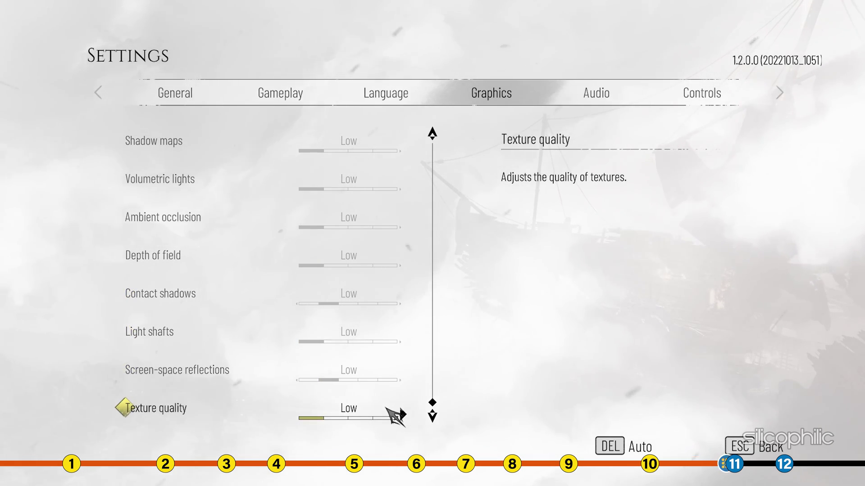
key(Escape)
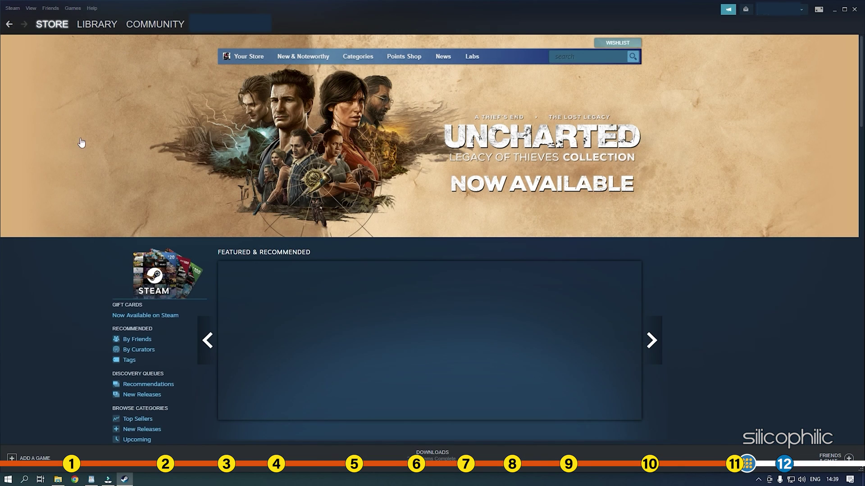
- Run Verify integrity of game files from A Plague Tale: Requiem's Local Files properties
click(109, 27)
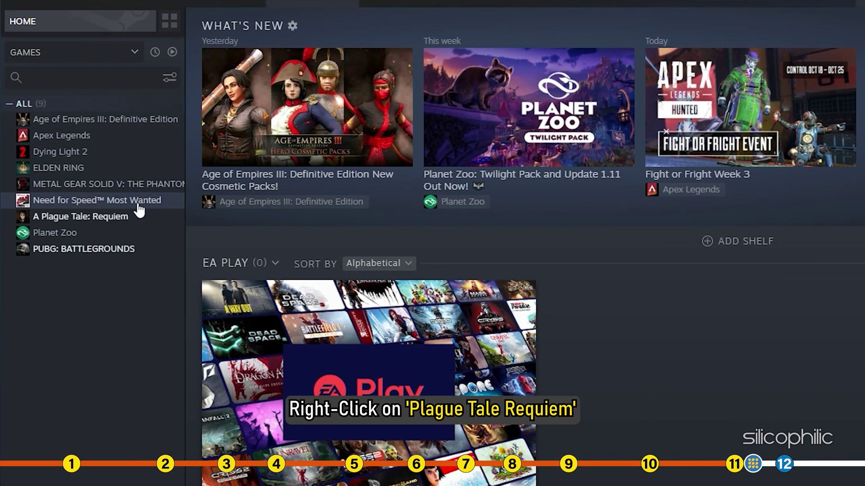
click(90, 176)
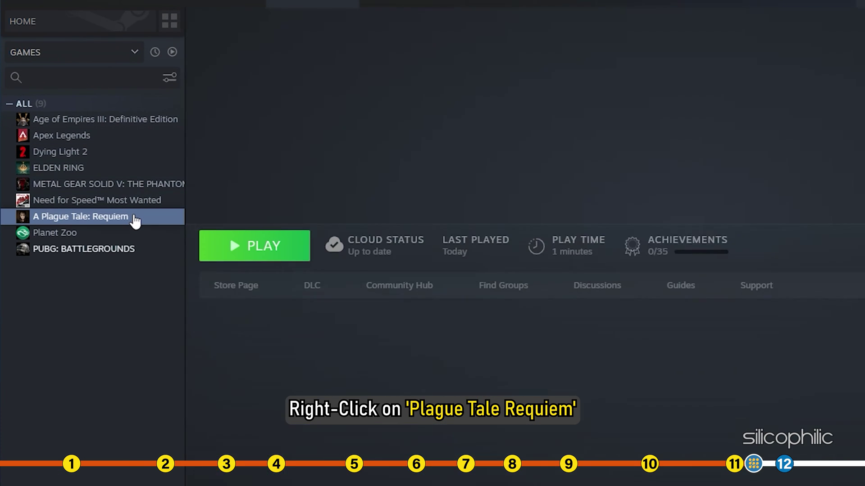
right_click(134, 218)
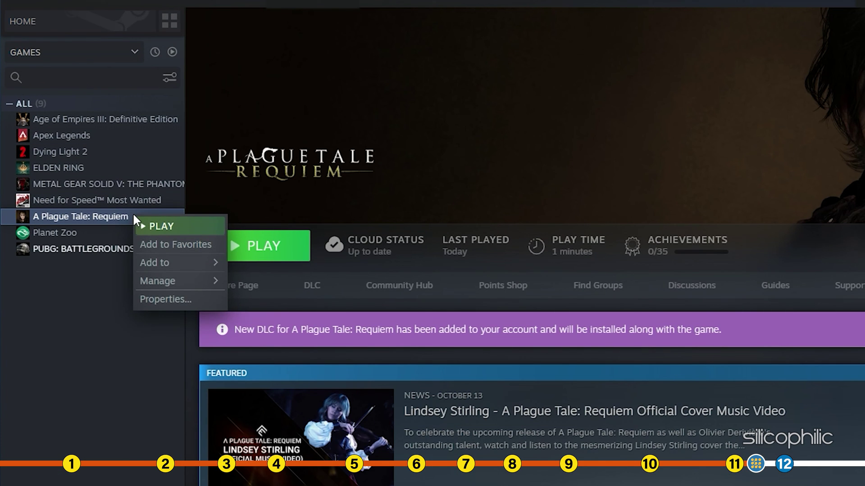
click(197, 299)
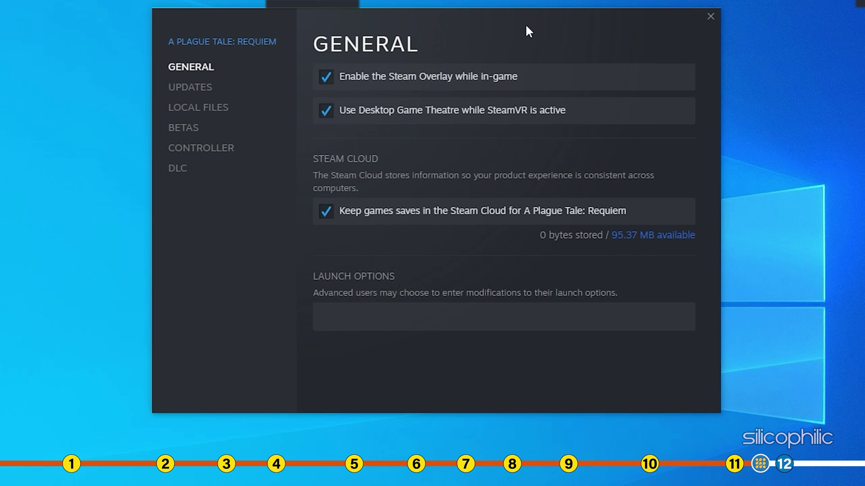
click(229, 110)
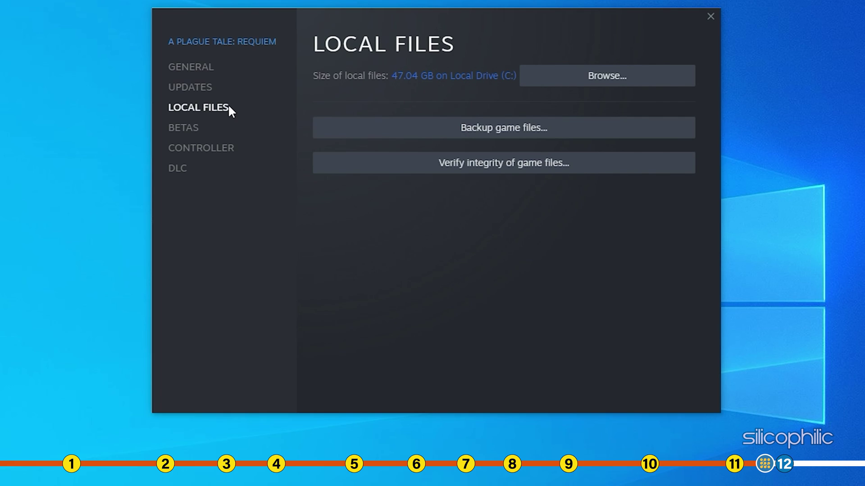
click(573, 170)
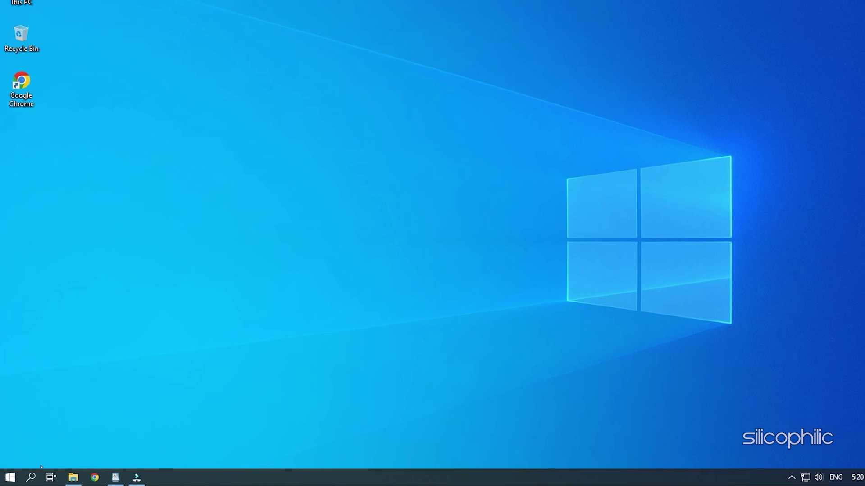
- Search for 'check for updates' and open the Windows Update settings page
key(super+s)
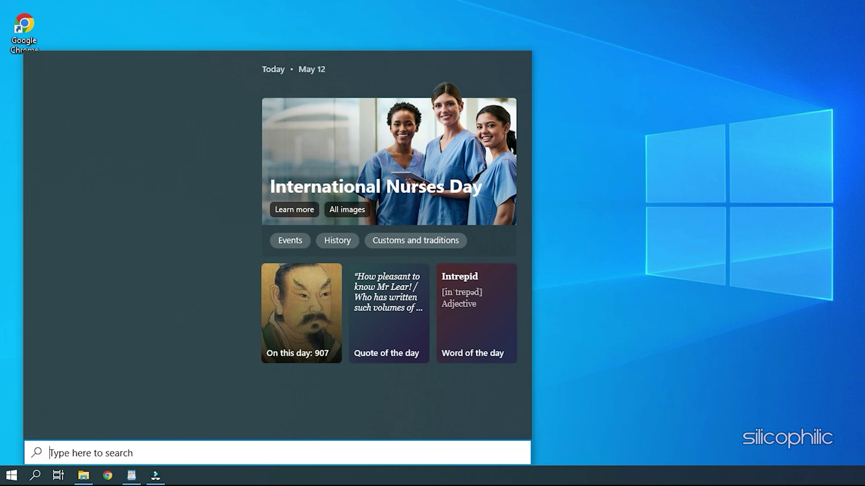
text(c)
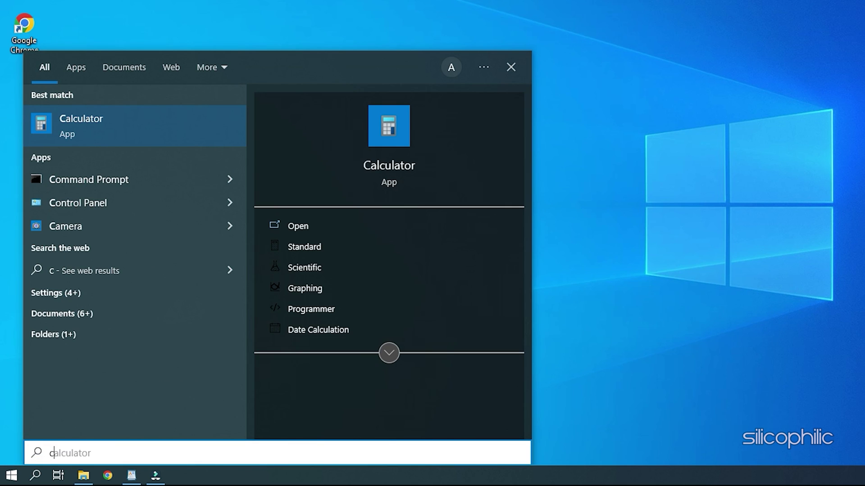
text(he)
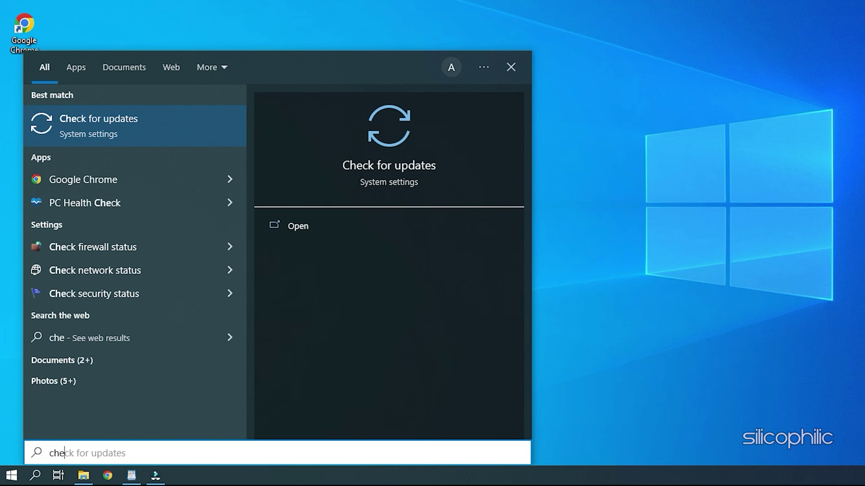
text(ck for)
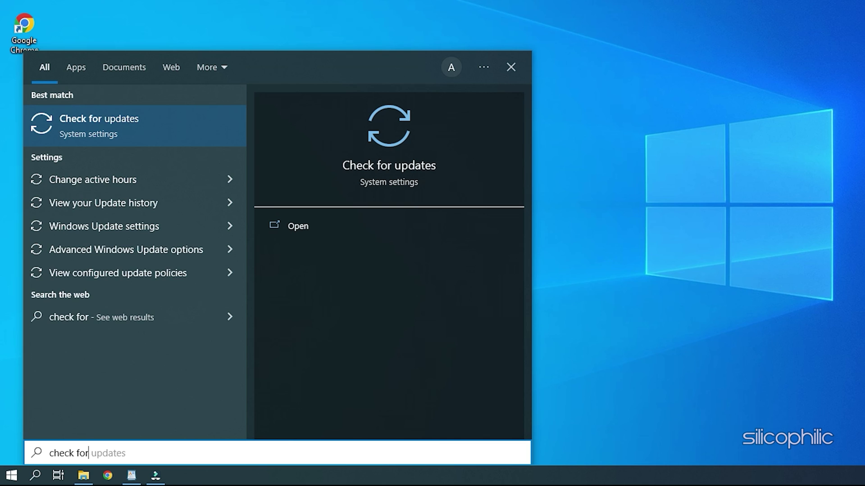
text( updates)
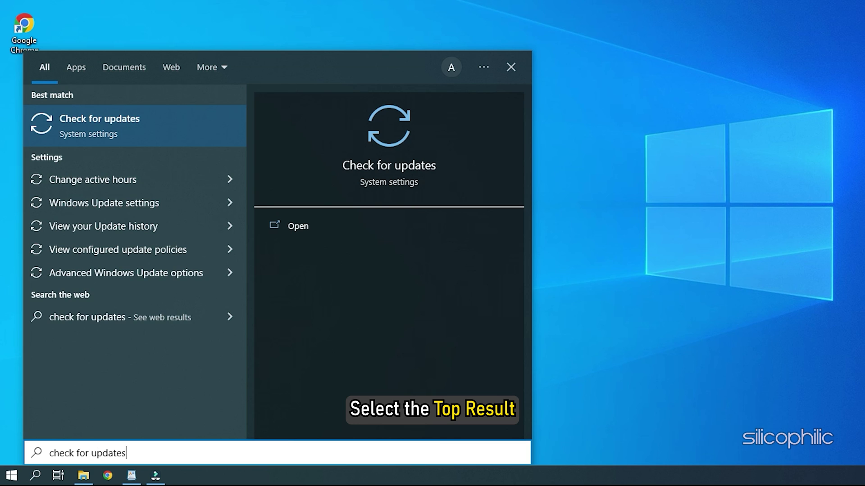
click(161, 122)
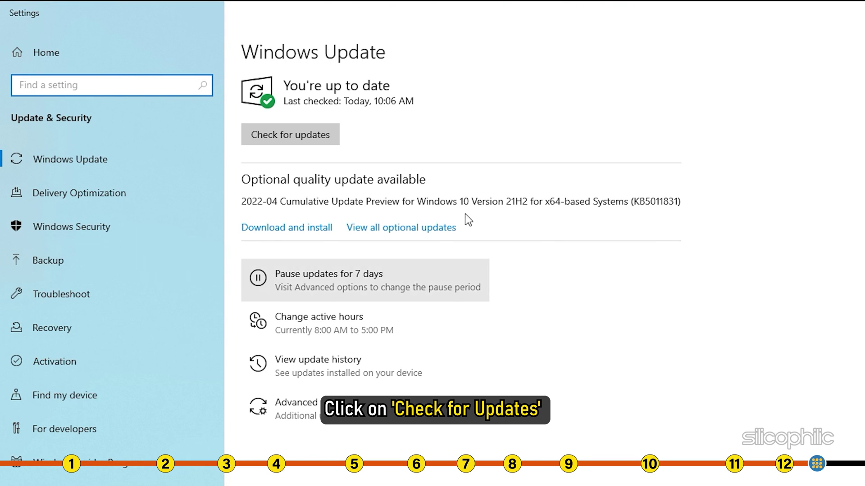
- Check for updates so the Defender intelligence update and .NET preview KB5012157 start downloading
click(333, 136)
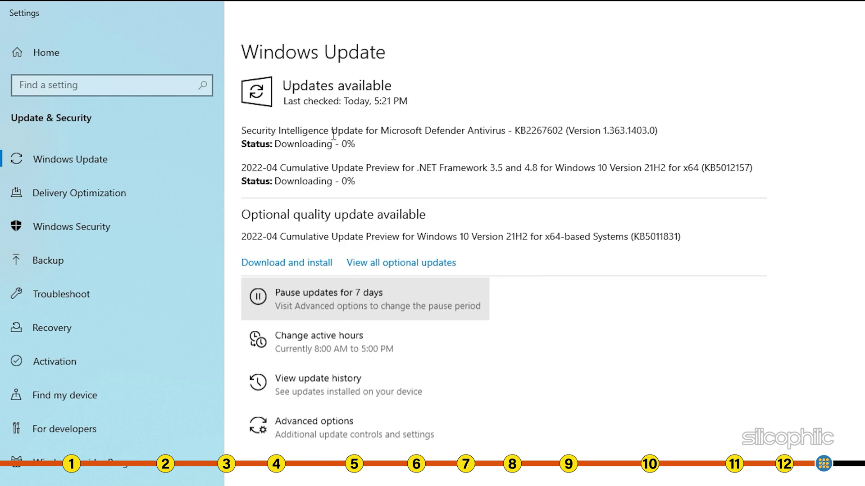